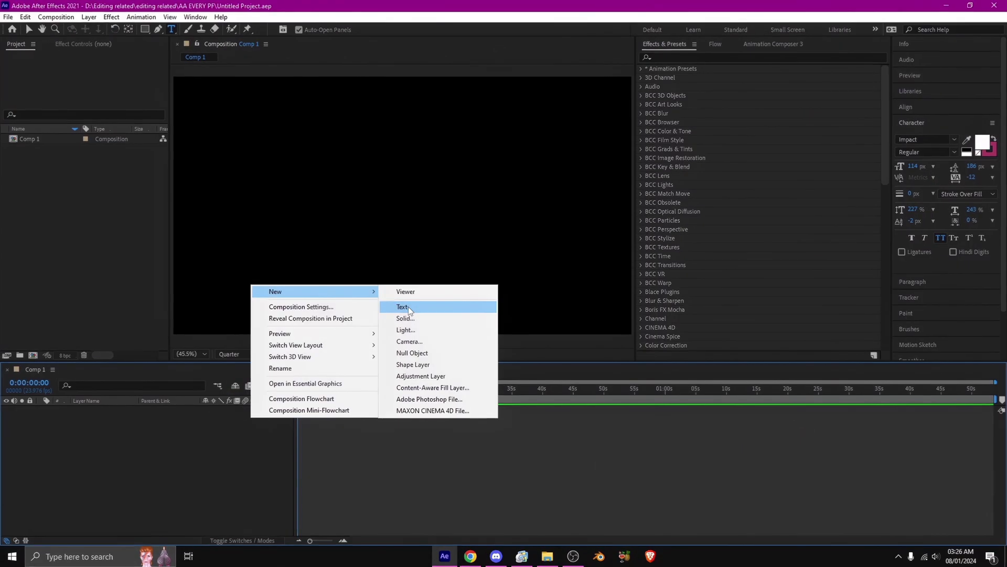
# Add a white LIKE text layer and duplicate it, retyping the copy as AND
pyautogui.click(403, 307)
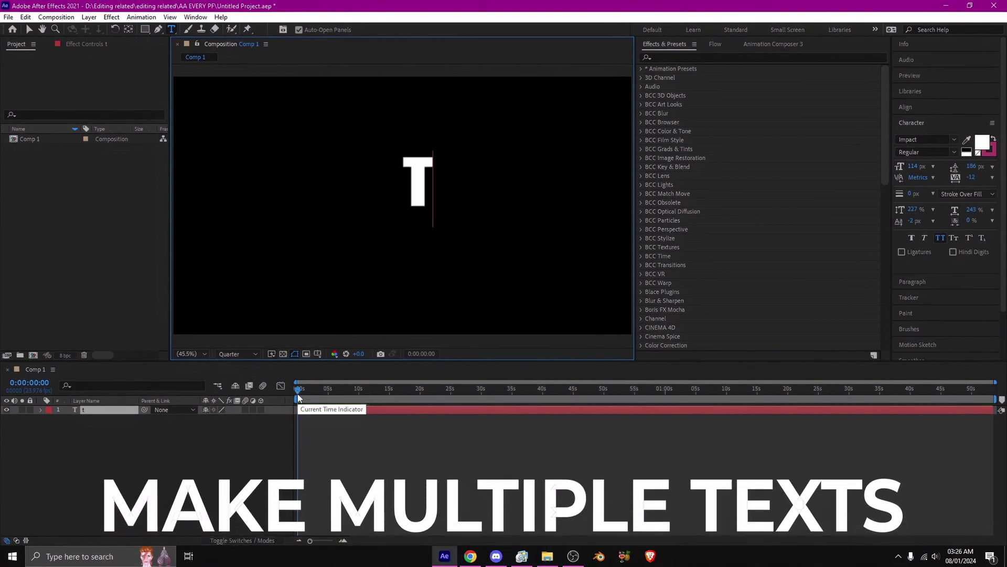
pyautogui.write('like')
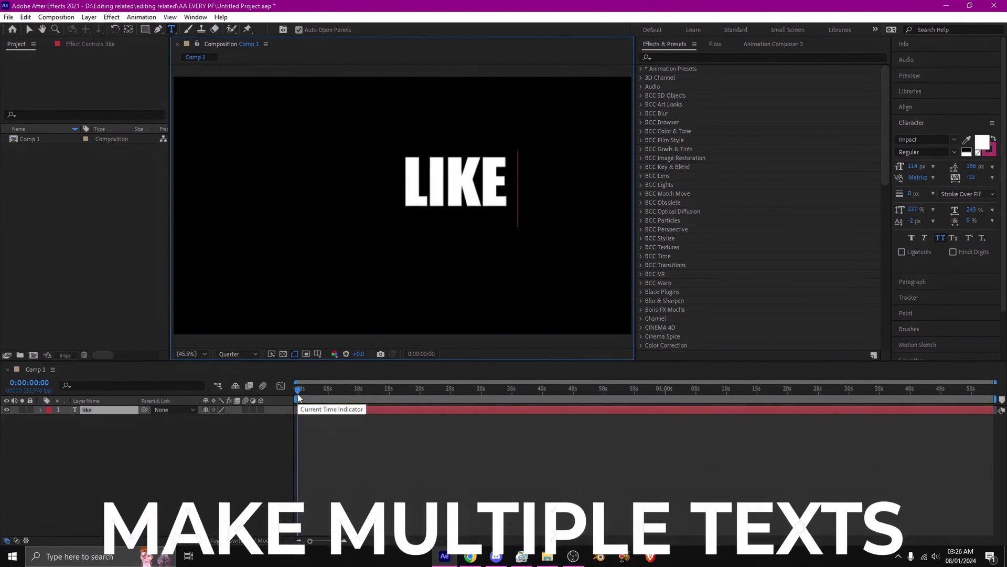
pyautogui.press('=')
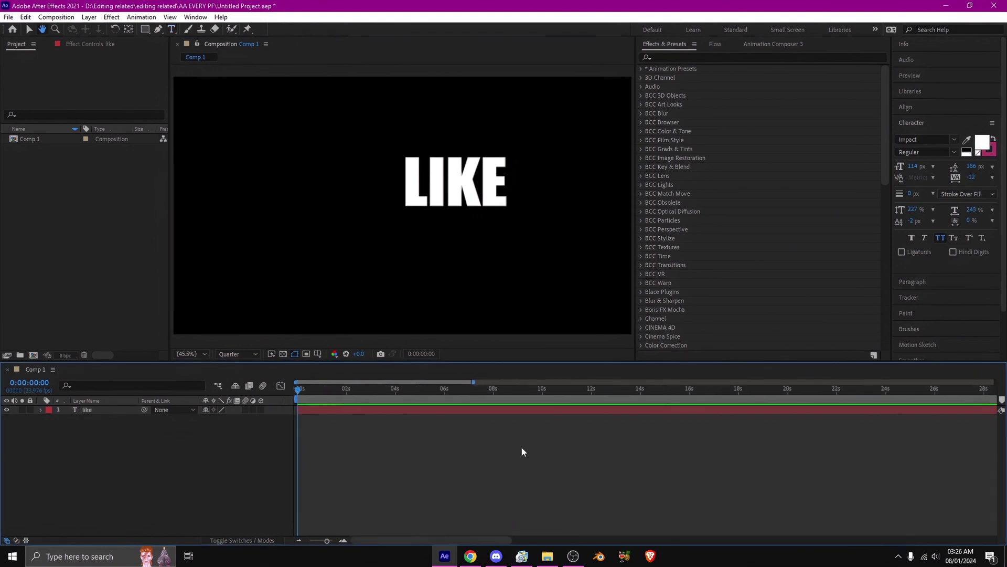
pyautogui.hotkey('ctrl', 'd')
pyautogui.click(331, 401)
pyautogui.doubleClick(328, 408)
pyautogui.write('AND')
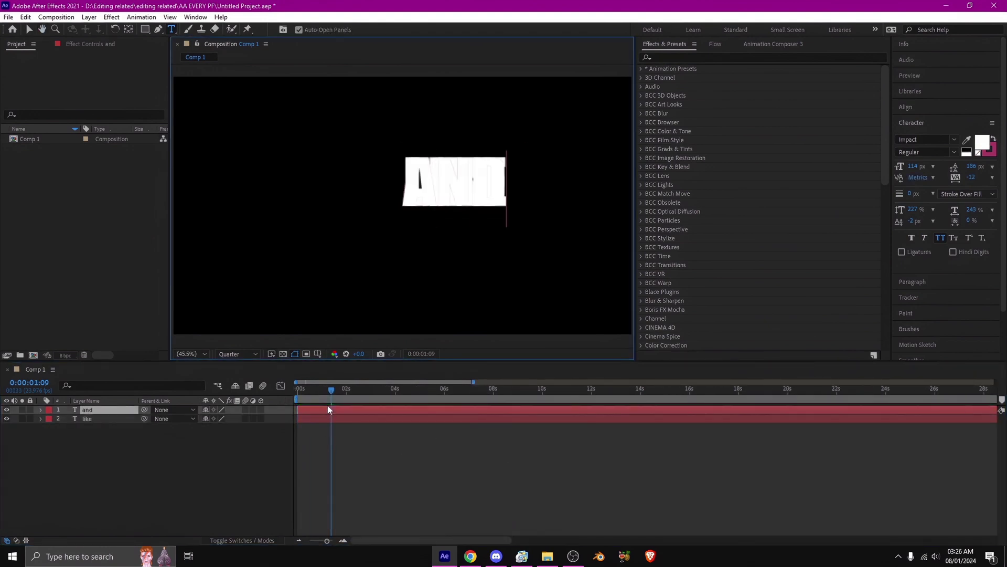
pyautogui.write('and')
# Reveal AND's Position, return to the start, and duplicate AND as SUBSCRIBE
pyautogui.click(318, 410)
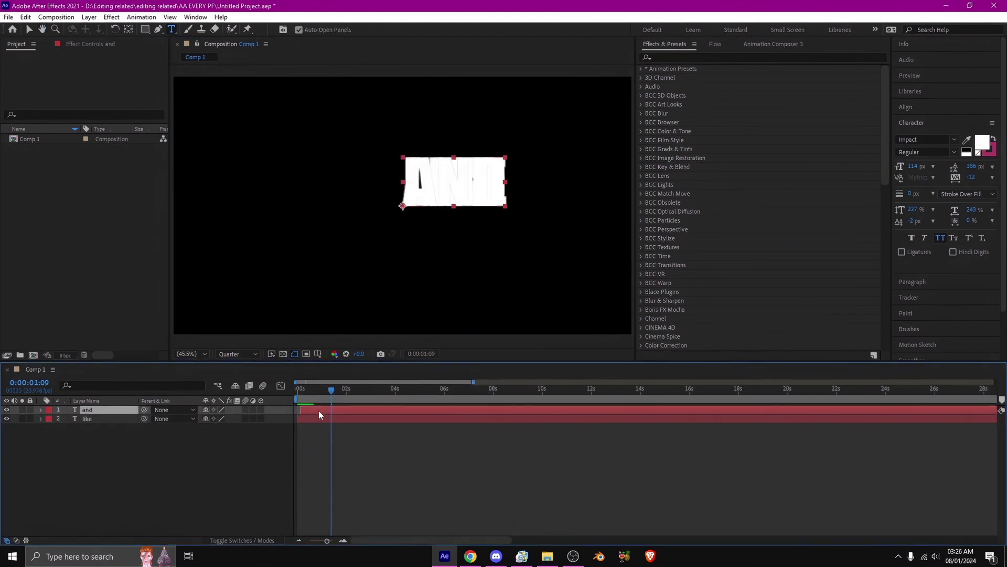
pyautogui.hotkey('alt', 'shift', 'p')
pyautogui.moveTo(331, 418); pyautogui.dragTo(299, 418)
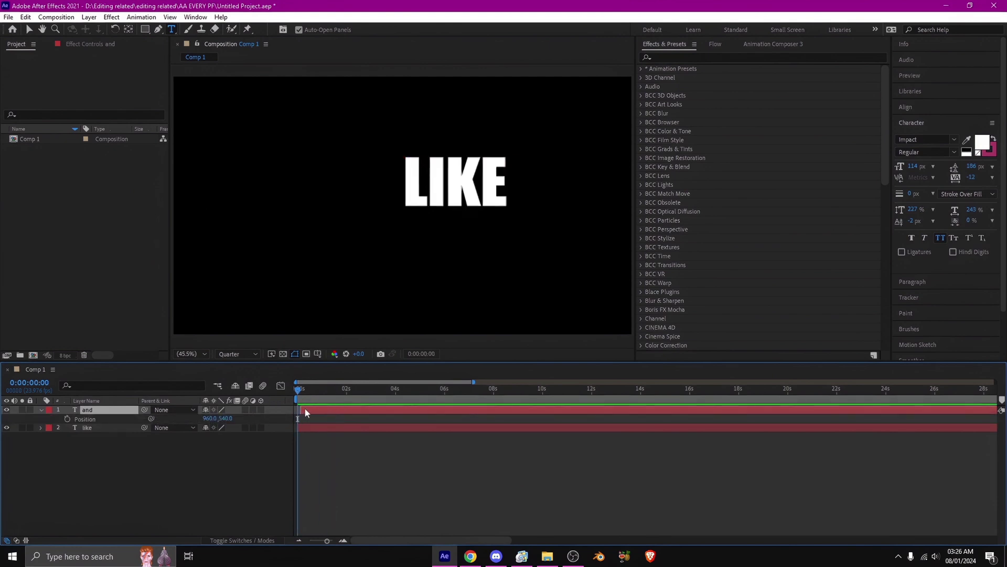
pyautogui.press('Home')
pyautogui.hotkey('ctrl', 'd')
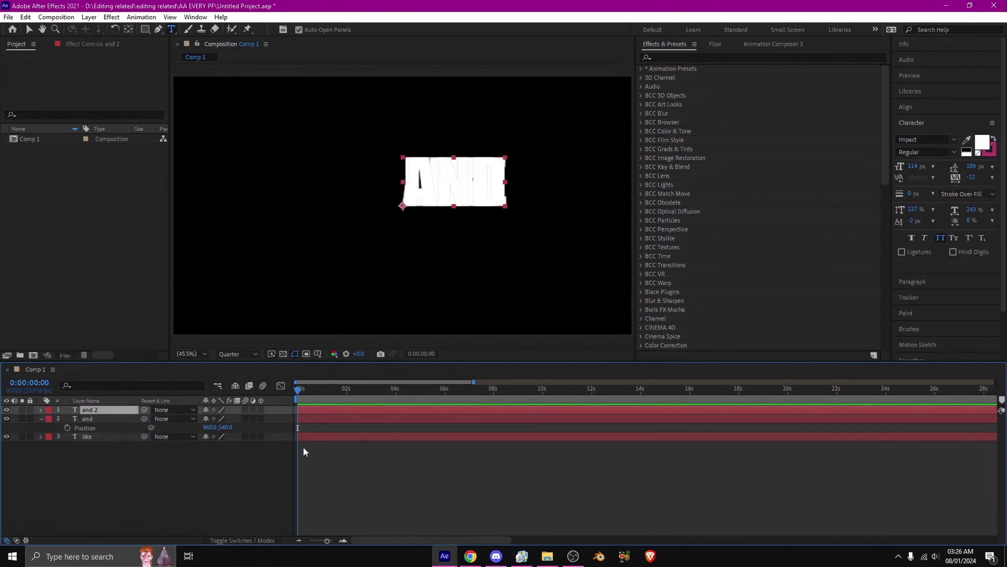
pyautogui.doubleClick(318, 414)
pyautogui.write('sub')
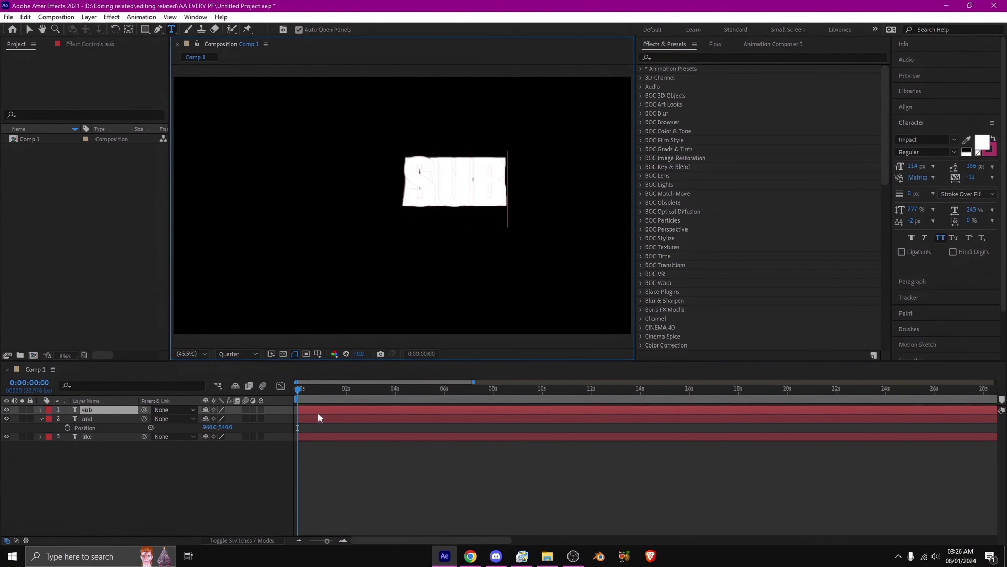
pyautogui.write('r')
pyautogui.press('BackSpace')
pyautogui.write('scribe')
pyautogui.click(318, 413)
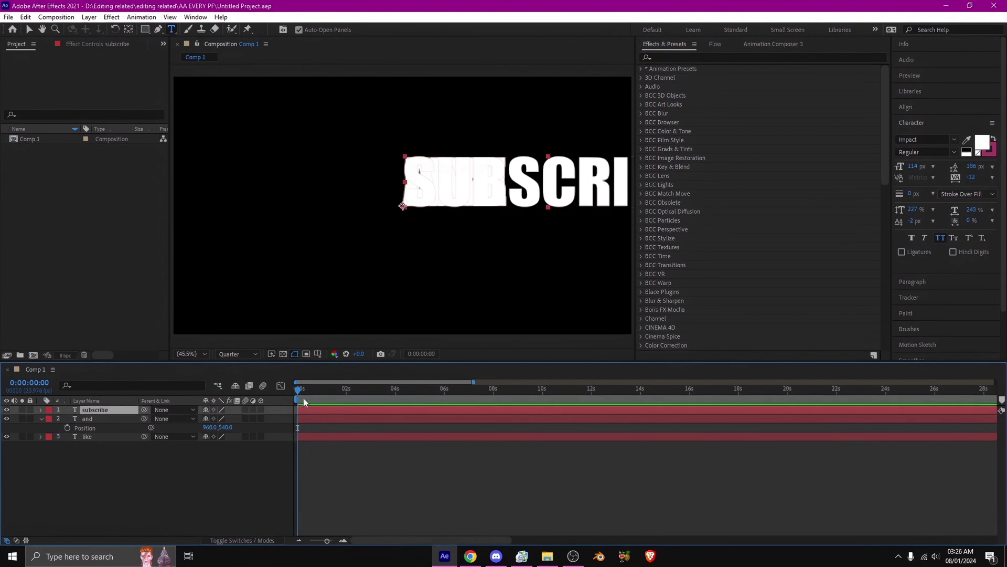
# Scrub Position to move SUBSCRIBE lower-left and AND upward, clear of LIKE
pyautogui.press('p')
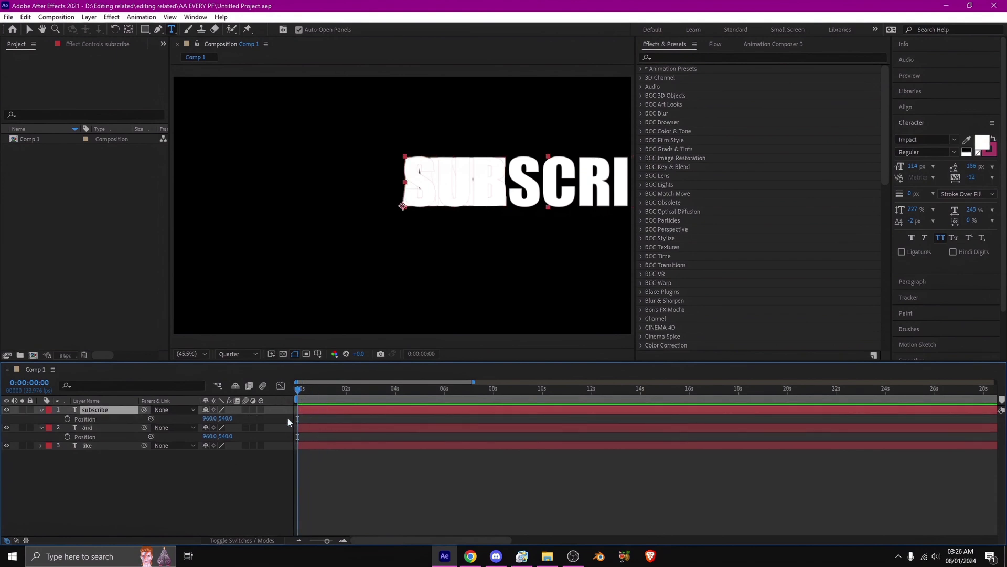
pyautogui.moveTo(218, 417)
pyautogui.mouseDown()
pyautogui.moveTo(260, 418)
pyautogui.moveTo(184, 421)
pyautogui.moveTo(197, 418)
pyautogui.mouseUp()
pyautogui.click(110, 433)
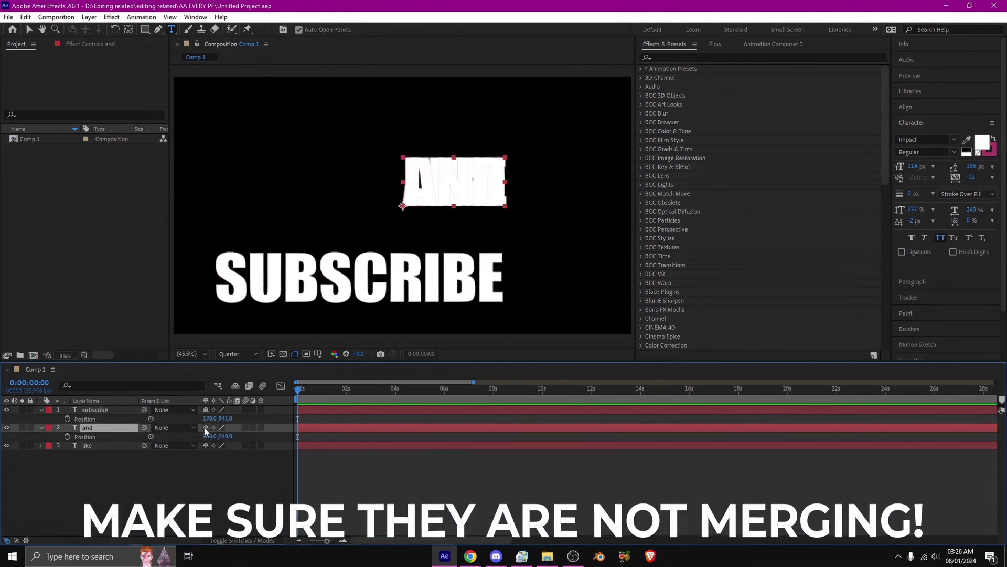
pyautogui.moveTo(221, 435)
pyautogui.mouseDown()
pyautogui.moveTo(221, 467)
pyautogui.moveTo(187, 465)
pyautogui.mouseUp()
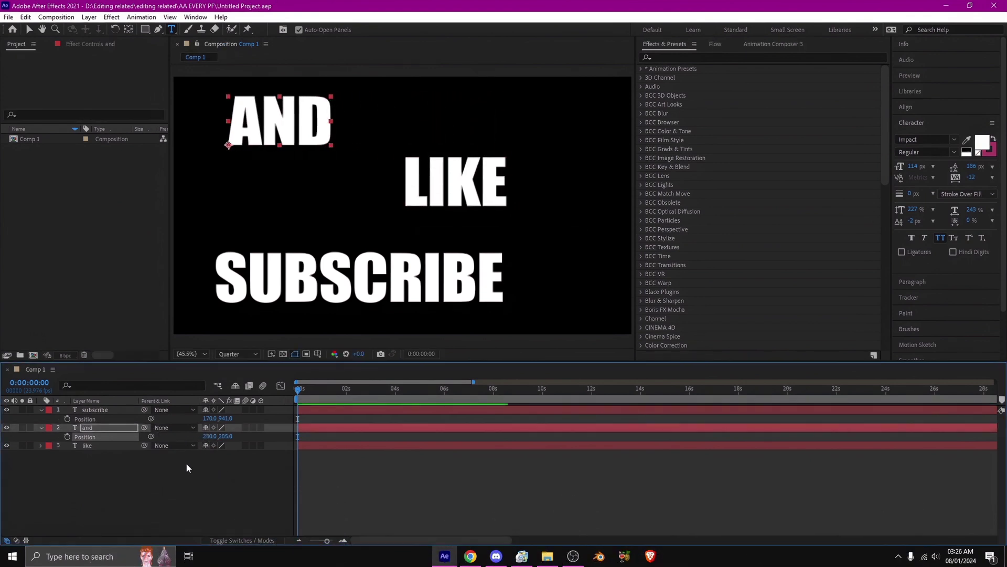
# Scale LIKE to 74% and AND to 79%
pyautogui.press('s')
pyautogui.click(124, 445)
pyautogui.press('s')
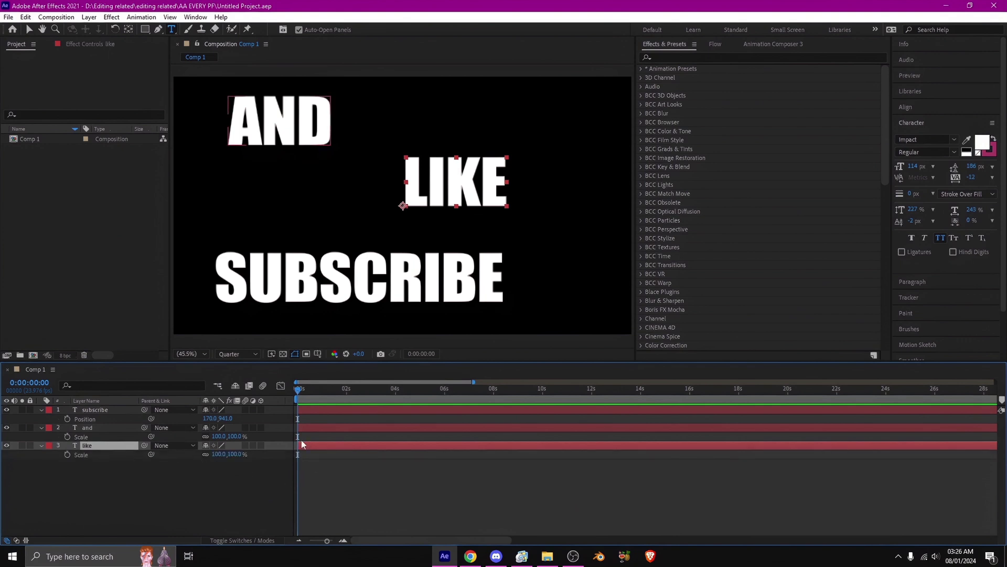
pyautogui.moveTo(219, 455); pyautogui.dragTo(197, 454)
pyautogui.click(209, 478)
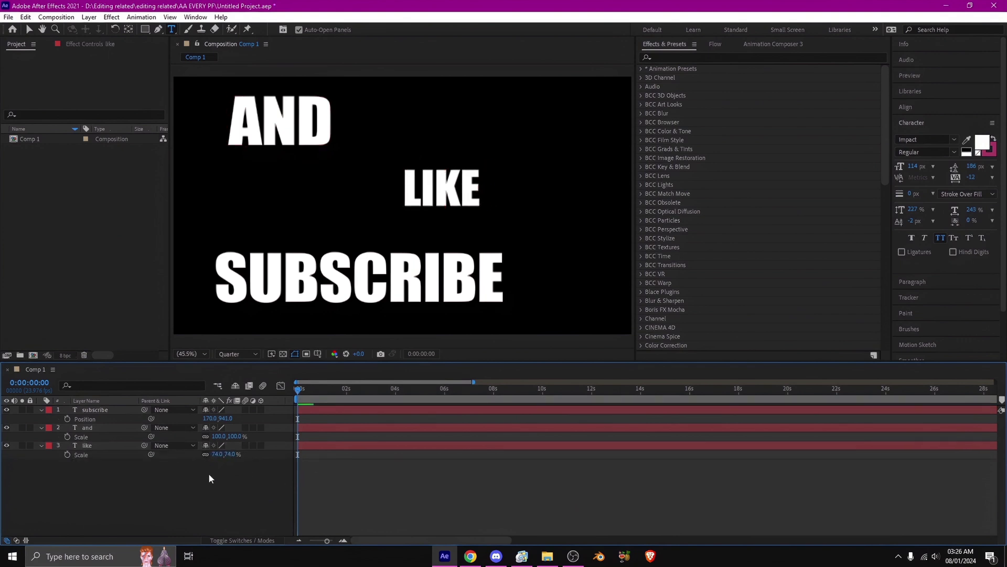
pyautogui.click(119, 430)
pyautogui.press('s')
pyautogui.press('s')
pyautogui.moveTo(215, 437); pyautogui.dragTo(198, 436)
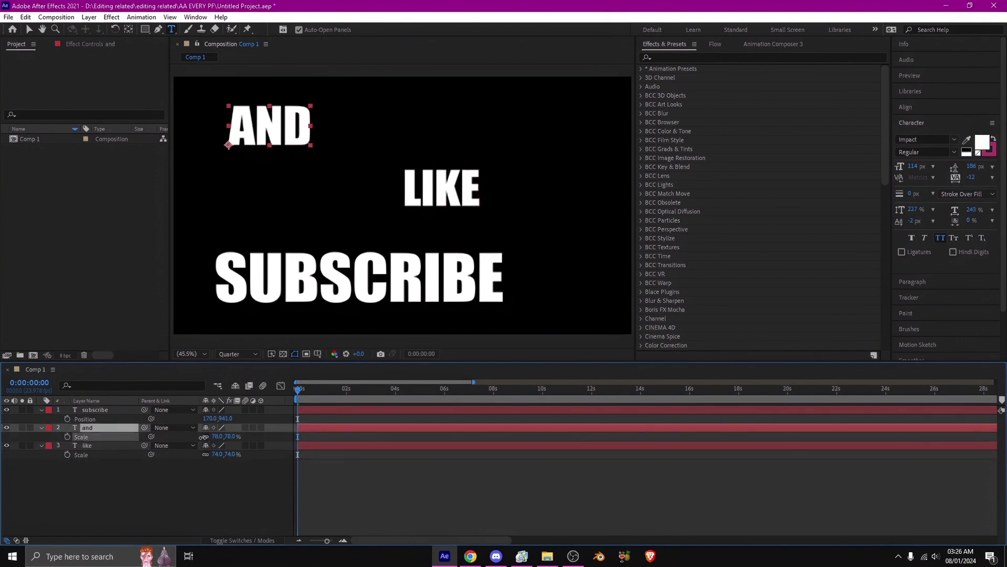
# Scale SUBSCRIBE to about 84% and rotate it about 7 degrees
pyautogui.click(111, 411)
pyautogui.press('s')
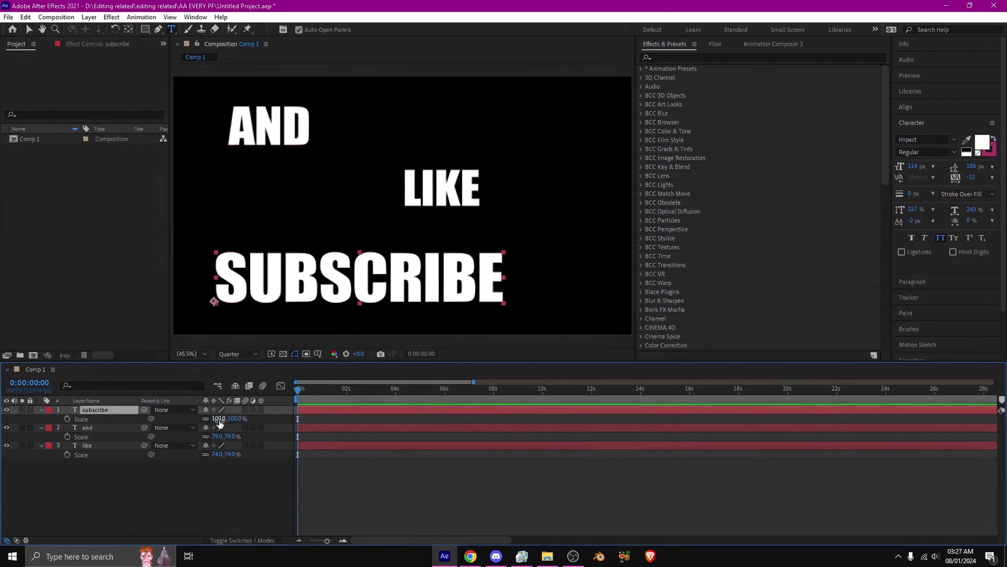
pyautogui.moveTo(220, 423); pyautogui.dragTo(206, 423)
pyautogui.click(202, 464)
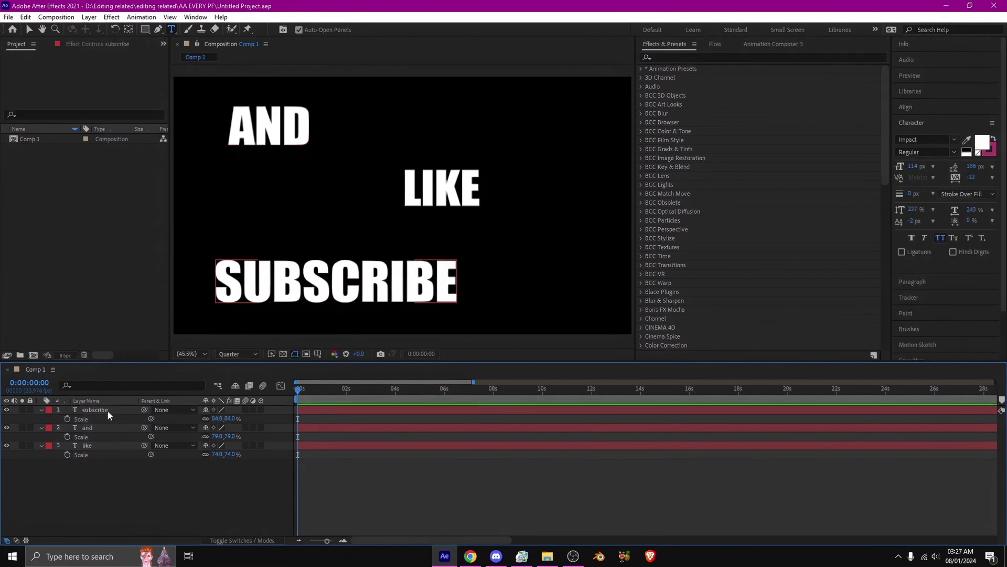
pyautogui.click(109, 412)
pyautogui.moveTo(218, 419); pyautogui.dragTo(225, 421)
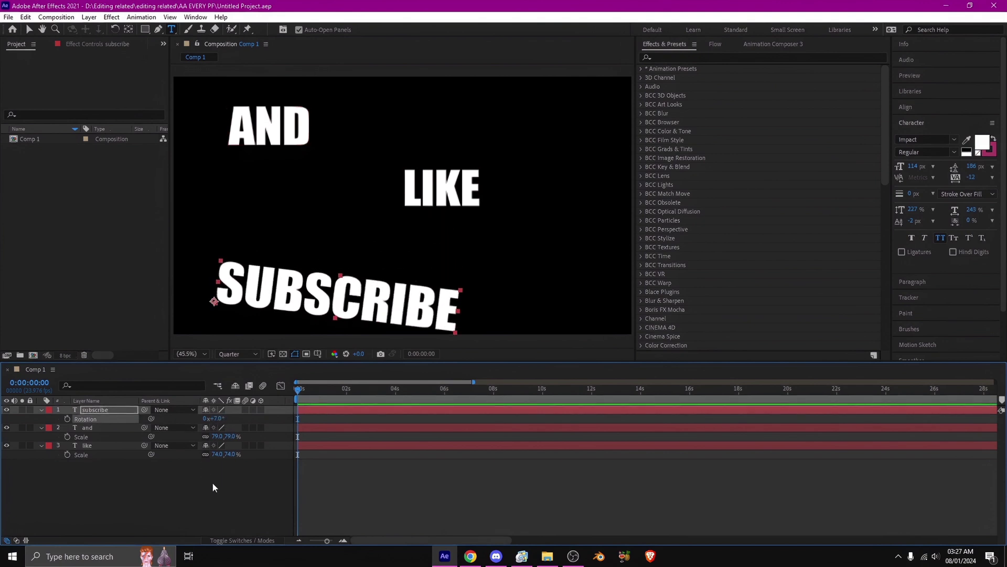
pyautogui.click(213, 487)
# Rotate AND about 17 degrees and move it to the upper right
pyautogui.click(113, 411)
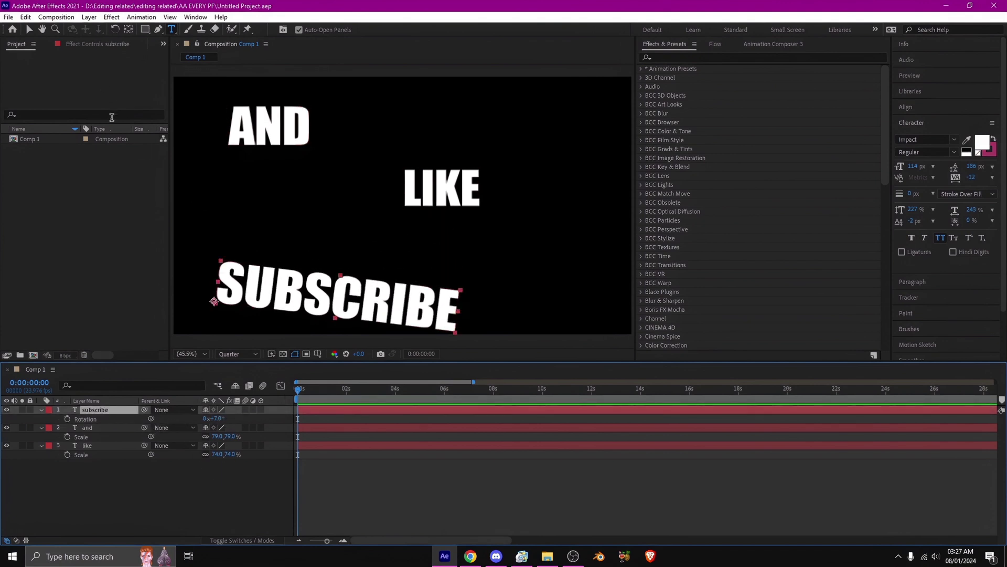
pyautogui.click(32, 30)
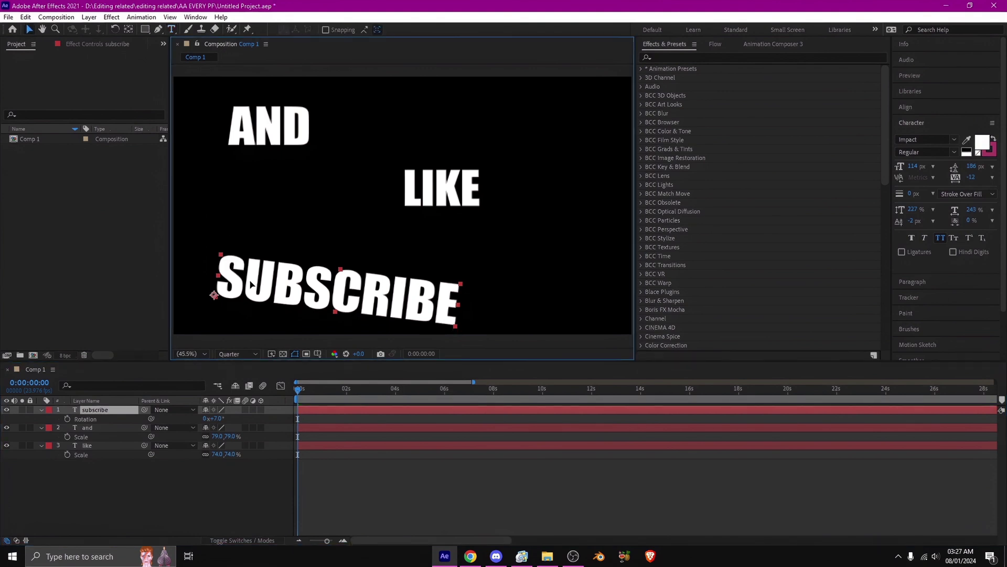
pyautogui.click(108, 430)
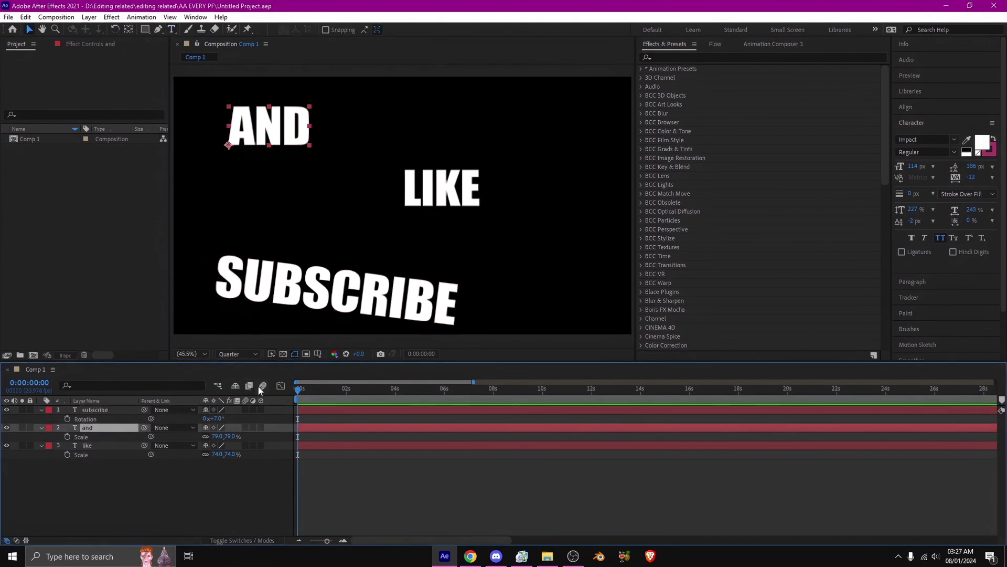
pyautogui.press('r')
pyautogui.moveTo(211, 437); pyautogui.dragTo(217, 436)
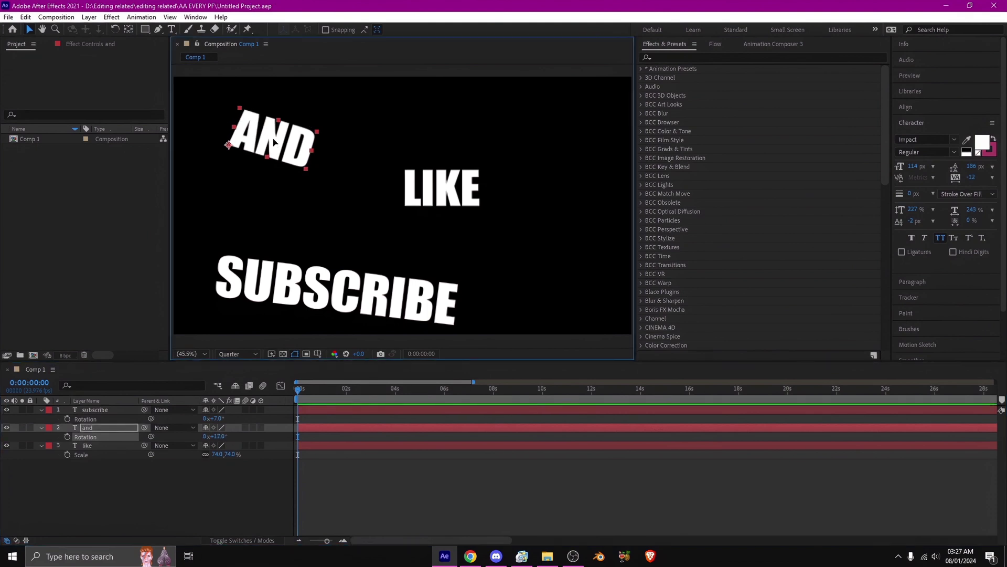
pyautogui.moveTo(254, 161); pyautogui.dragTo(532, 146)
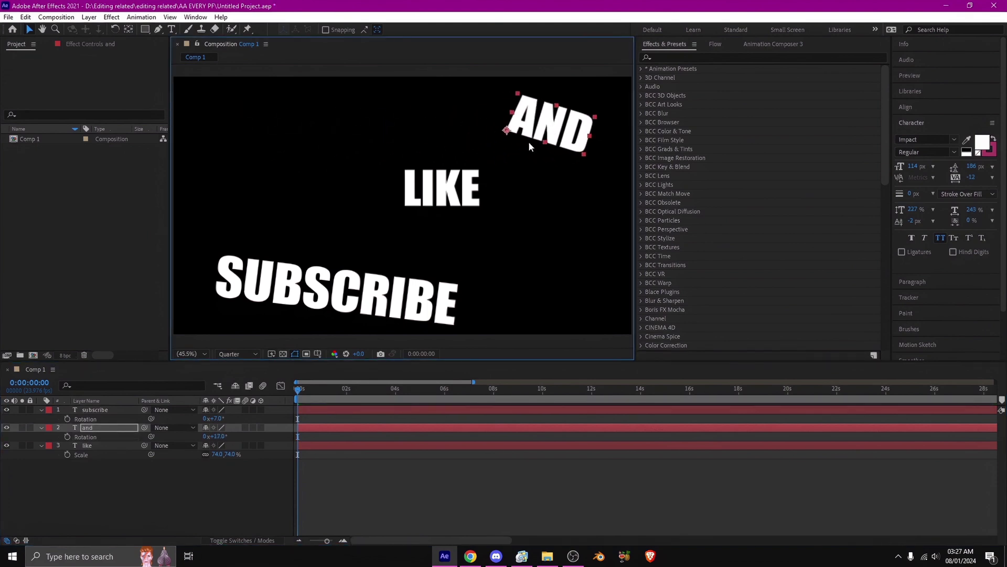
# Rotate LIKE about -11 degrees and collapse the layers' Rotation properties
pyautogui.click(116, 439)
pyautogui.click(108, 447)
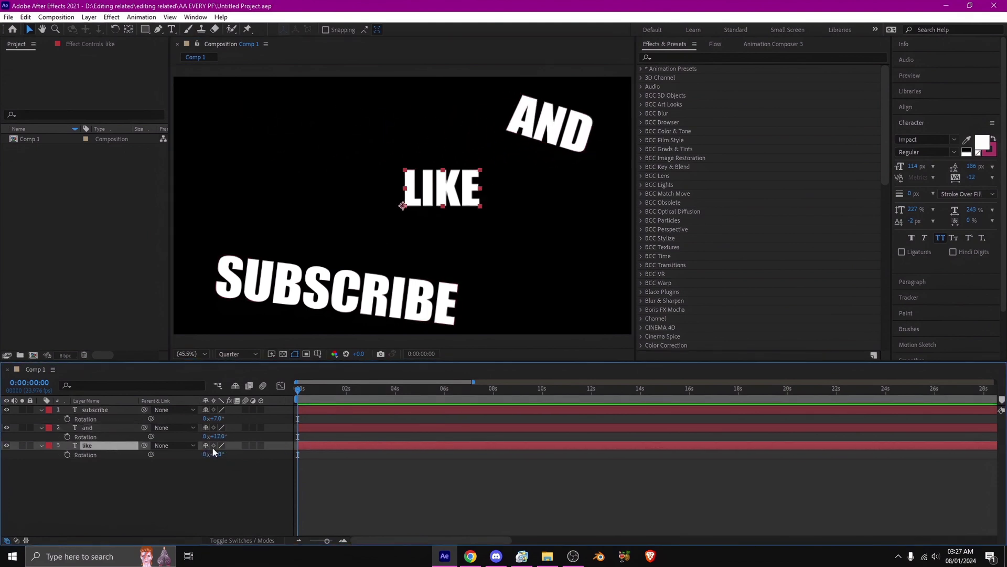
pyautogui.moveTo(218, 456); pyautogui.dragTo(325, 477)
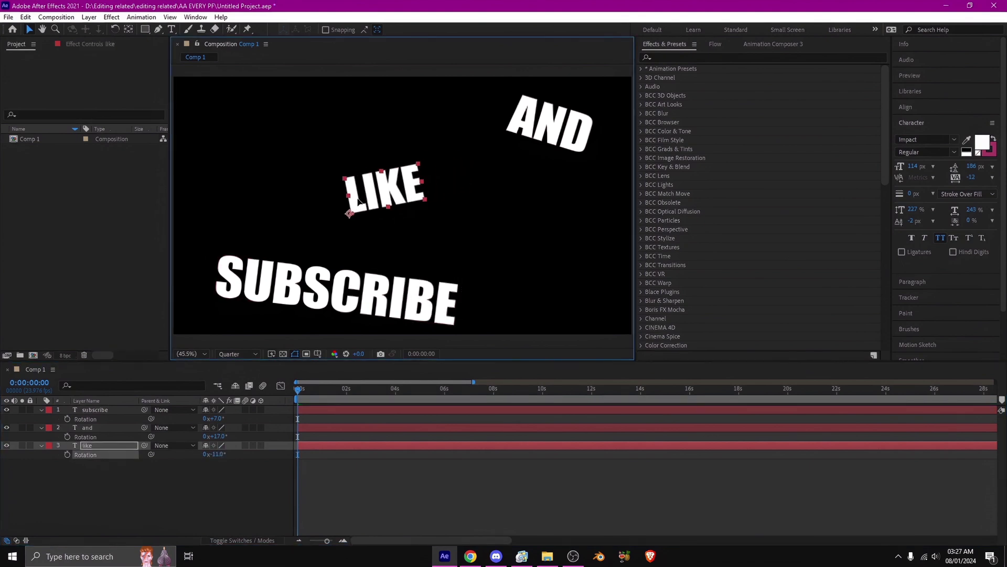
pyautogui.click(324, 477)
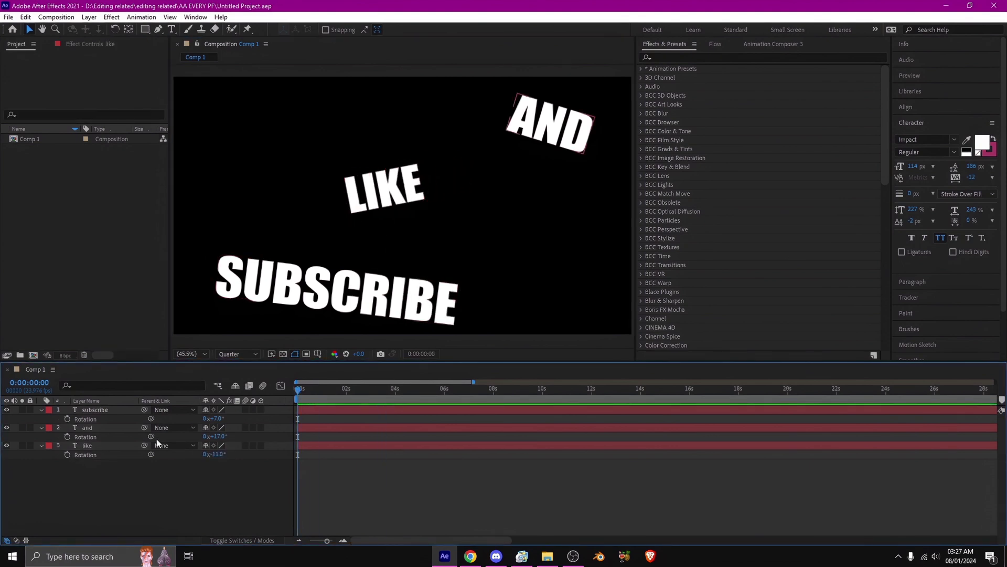
pyautogui.click(41, 446)
pyautogui.click(42, 427)
pyautogui.click(42, 409)
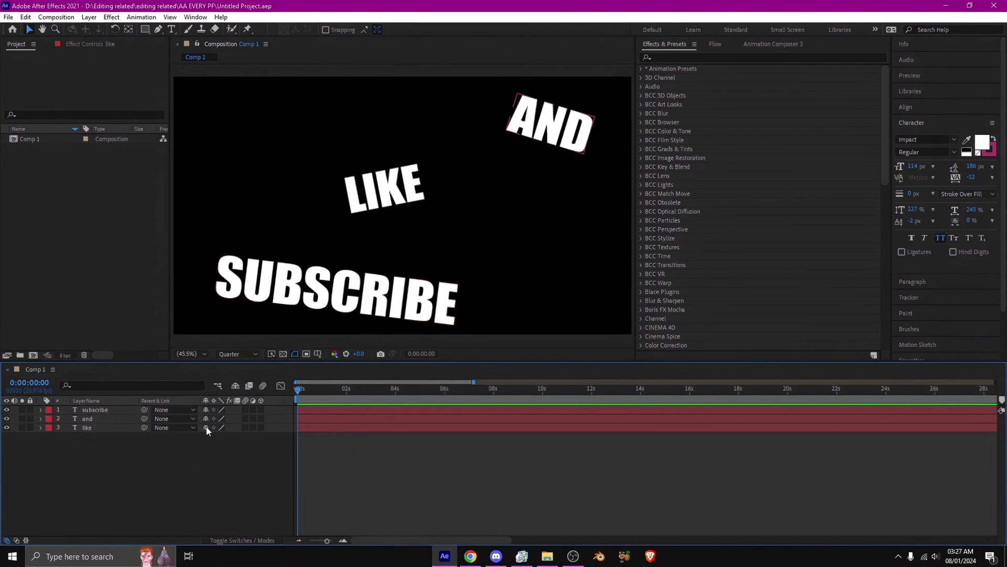
# Add a null object and duplicate it into three null layers
pyautogui.rightClick(112, 462)
pyautogui.moveTo(137, 331)
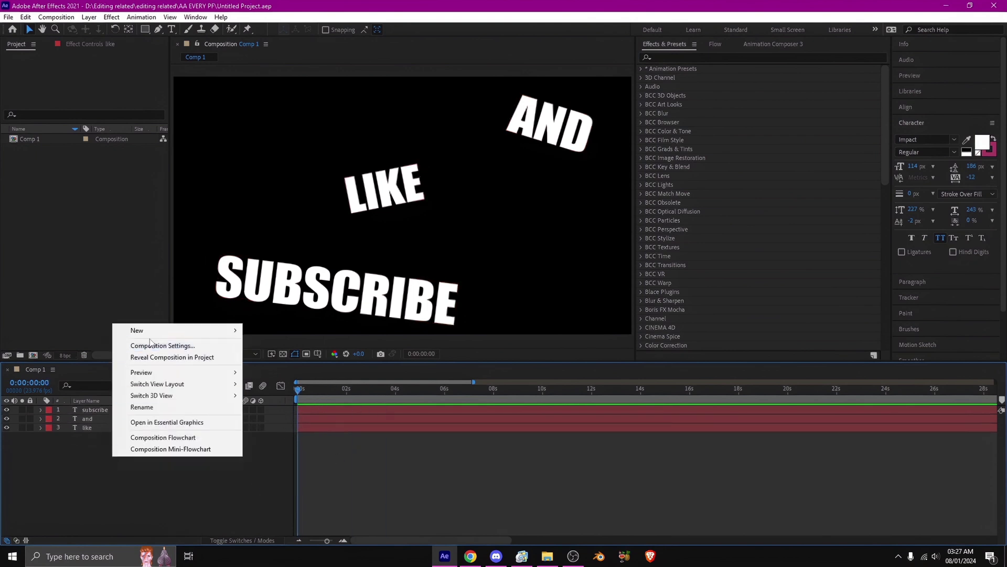
pyautogui.click(274, 393)
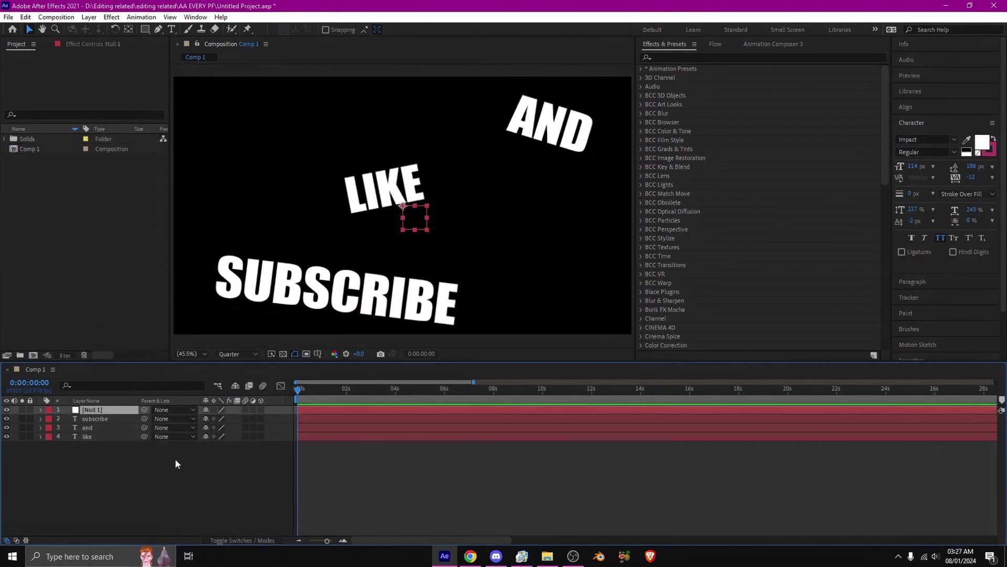
pyautogui.hotkey('ctrl', 'd')
pyautogui.hotkey('ctrl', 'd')
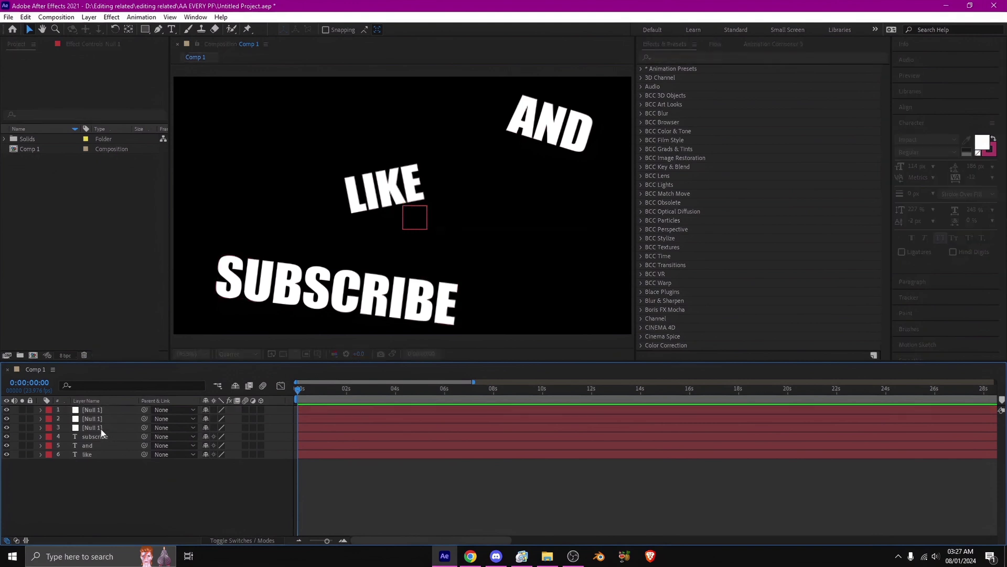
pyautogui.click(101, 428)
pyautogui.click(106, 419)
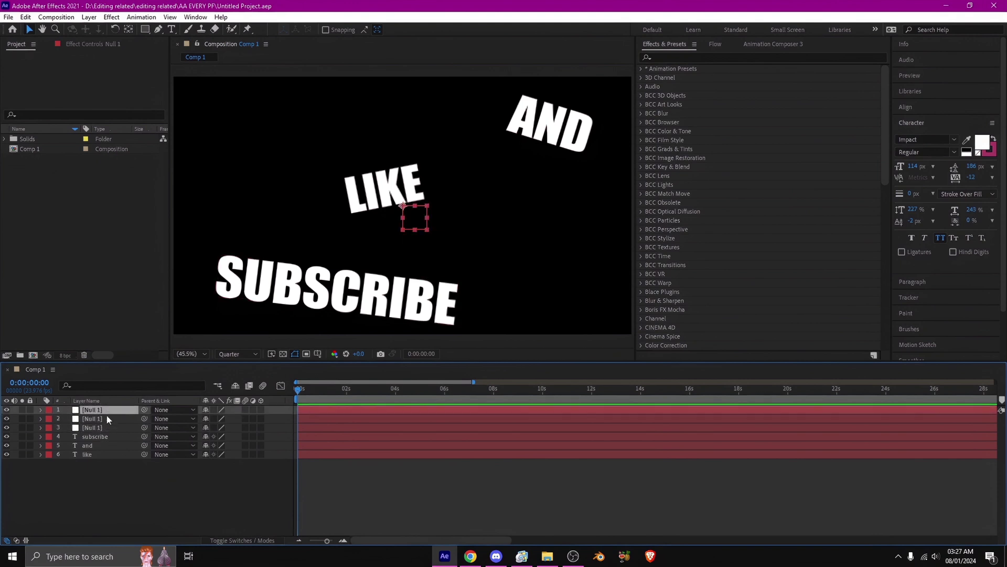
pyautogui.click(108, 417)
# Select the three nulls and give them a Blue label
pyautogui.click(212, 474)
pyautogui.click(119, 445)
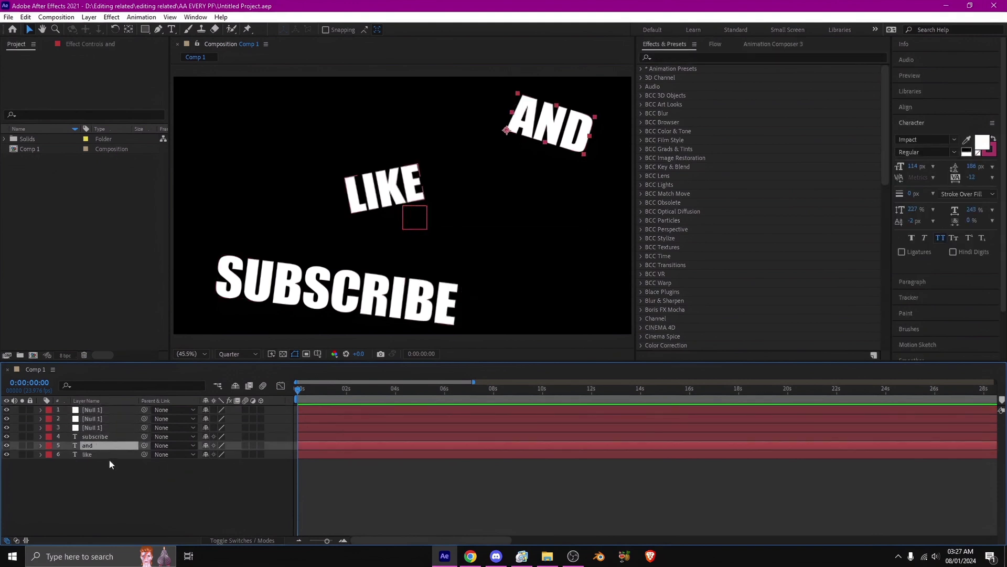
pyautogui.click(97, 445)
pyautogui.click(101, 428)
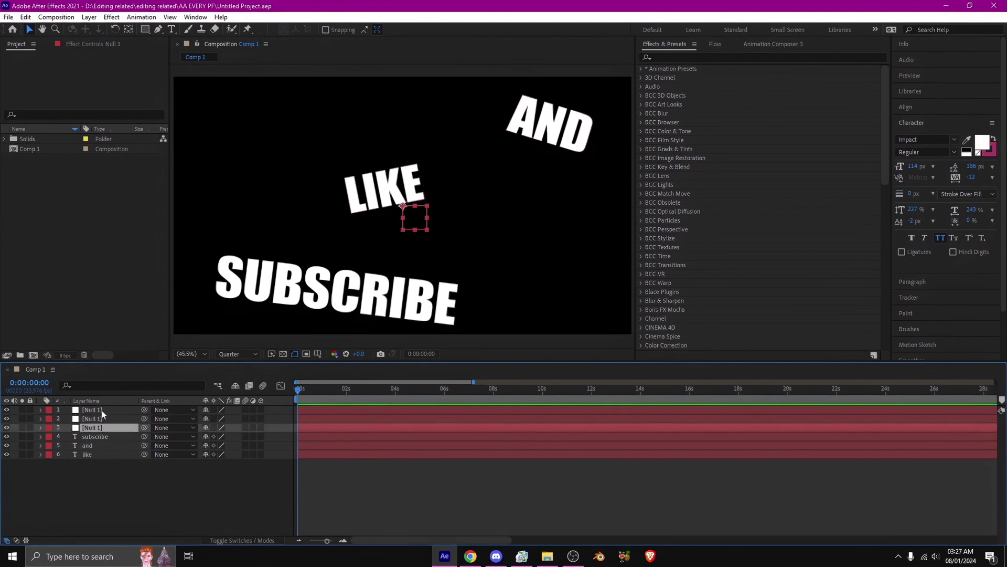
pyautogui.keyDown('shift'); pyautogui.click(102, 410); pyautogui.keyUp('shift')
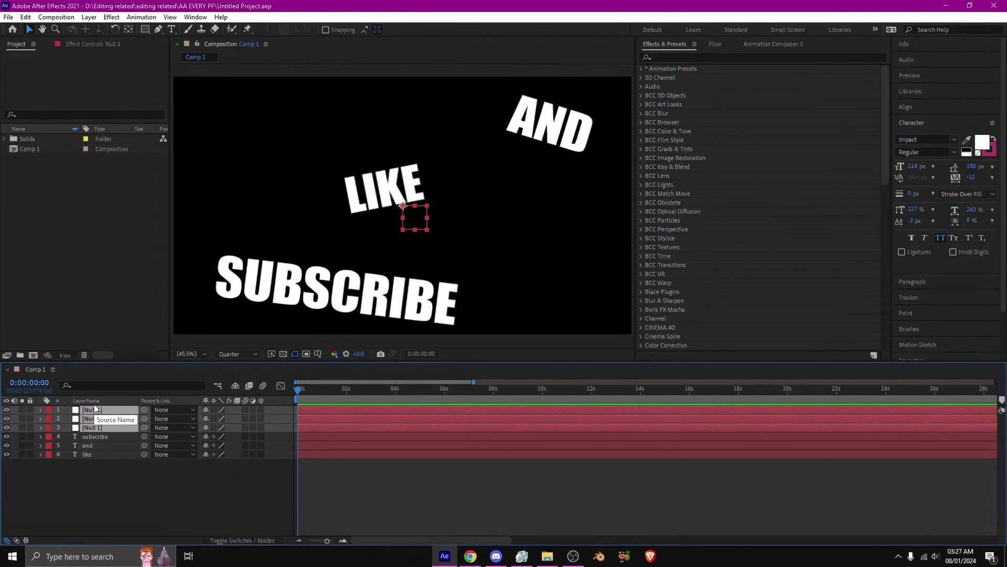
pyautogui.click(47, 413)
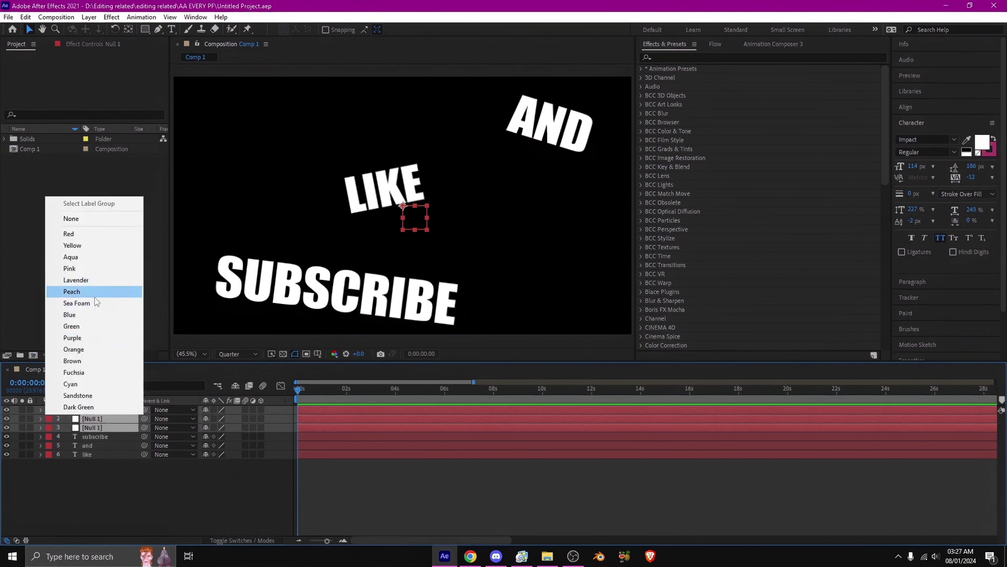
pyautogui.click(88, 314)
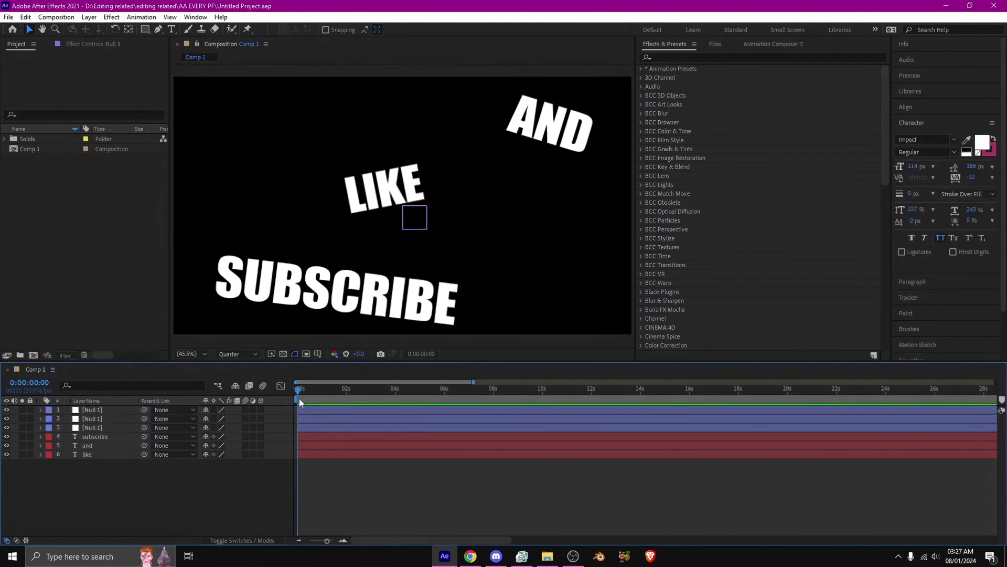
pyautogui.click(94, 446)
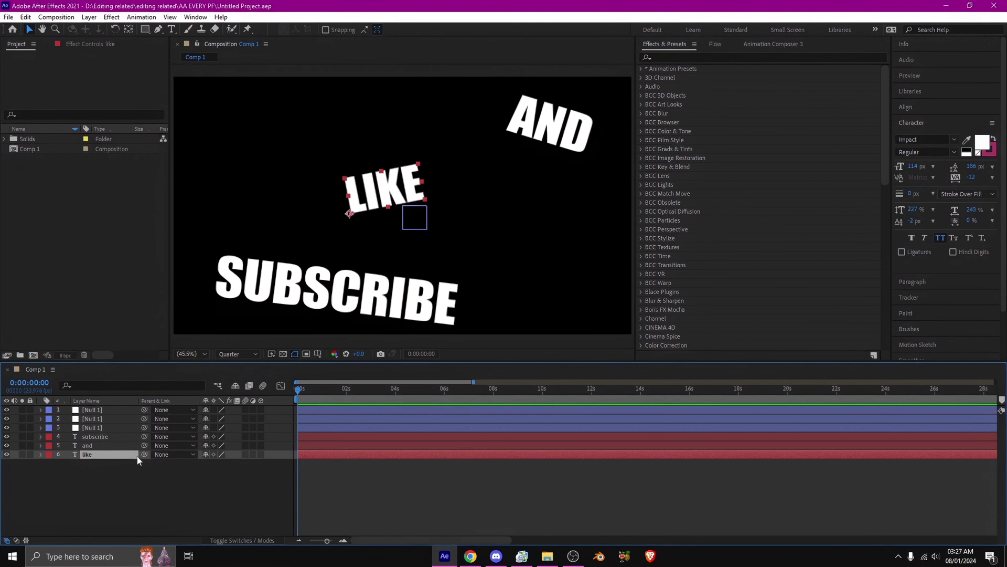
# Parent LIKE and AND to the third null and the second null to the first
pyautogui.moveTo(132, 455); pyautogui.dragTo(98, 426)
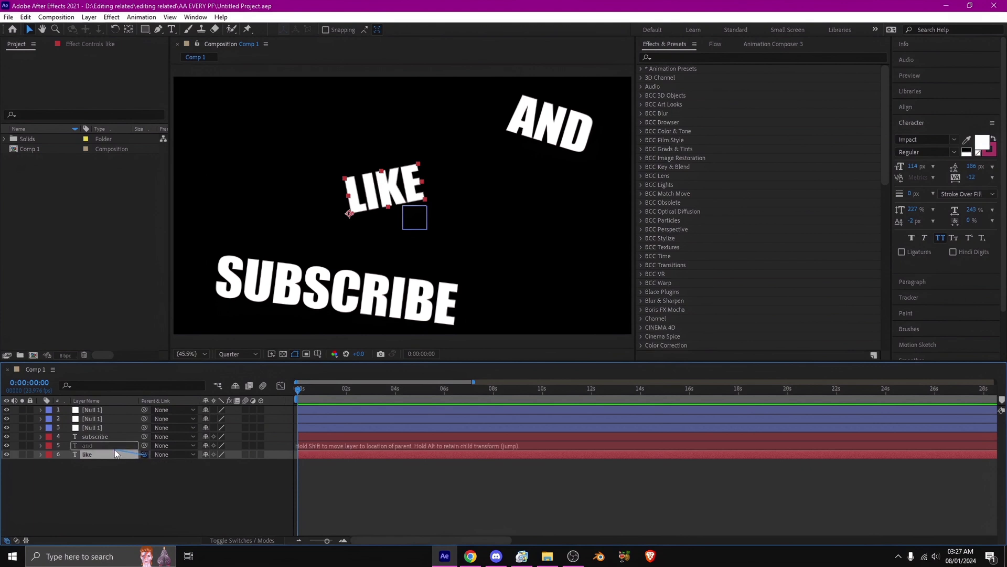
pyautogui.moveTo(143, 445)
pyautogui.mouseDown()
pyautogui.moveTo(86, 419)
pyautogui.moveTo(130, 409)
pyautogui.mouseUp()
pyautogui.click(178, 466)
# Scrub the third null's Position to check the words follow, then move it back
pyautogui.click(100, 426)
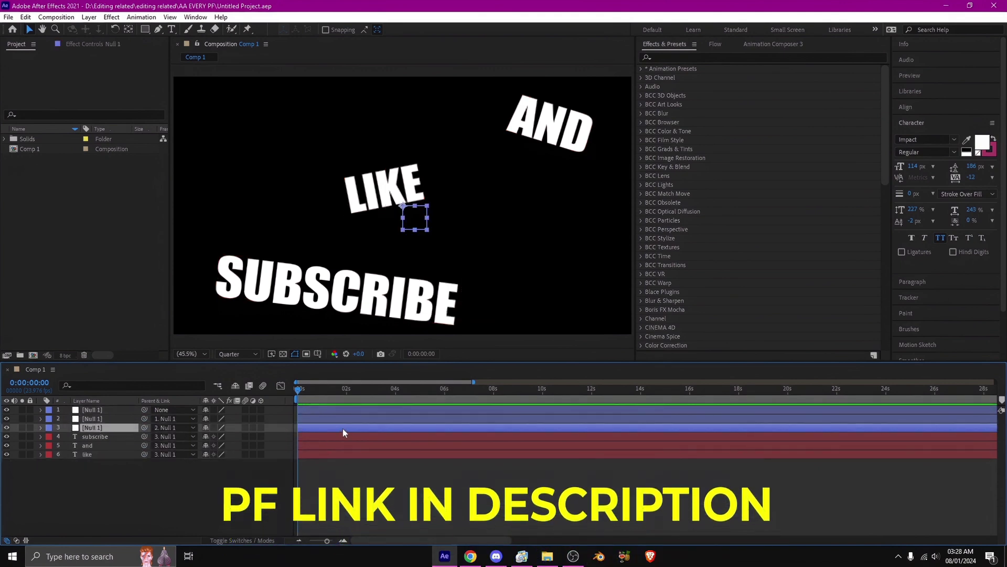
pyautogui.press('p')
pyautogui.moveTo(209, 436)
pyautogui.mouseDown()
pyautogui.moveTo(242, 422)
pyautogui.moveTo(369, 444)
pyautogui.mouseUp()
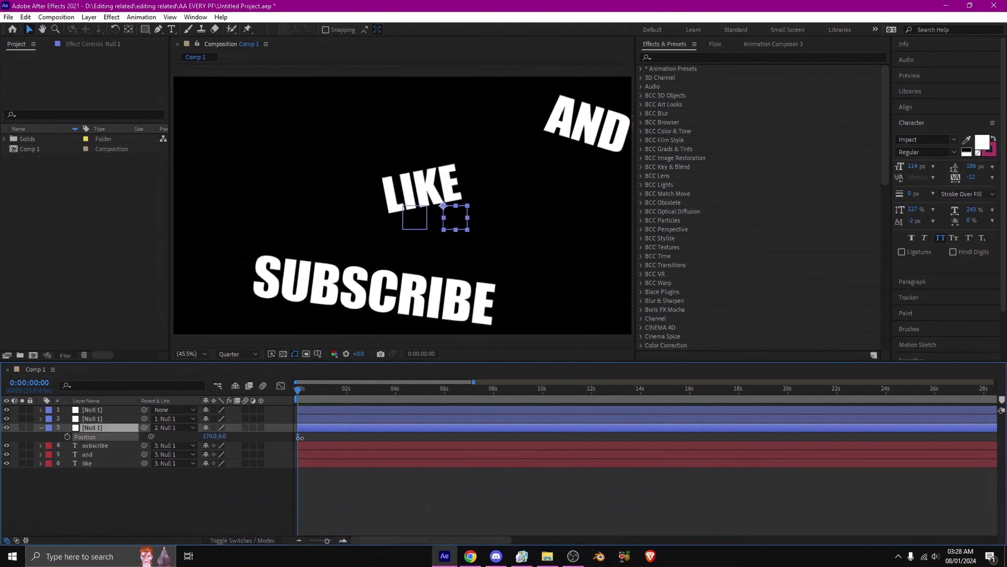
pyautogui.moveTo(370, 444); pyautogui.dragTo(227, 456)
pyautogui.click(310, 409)
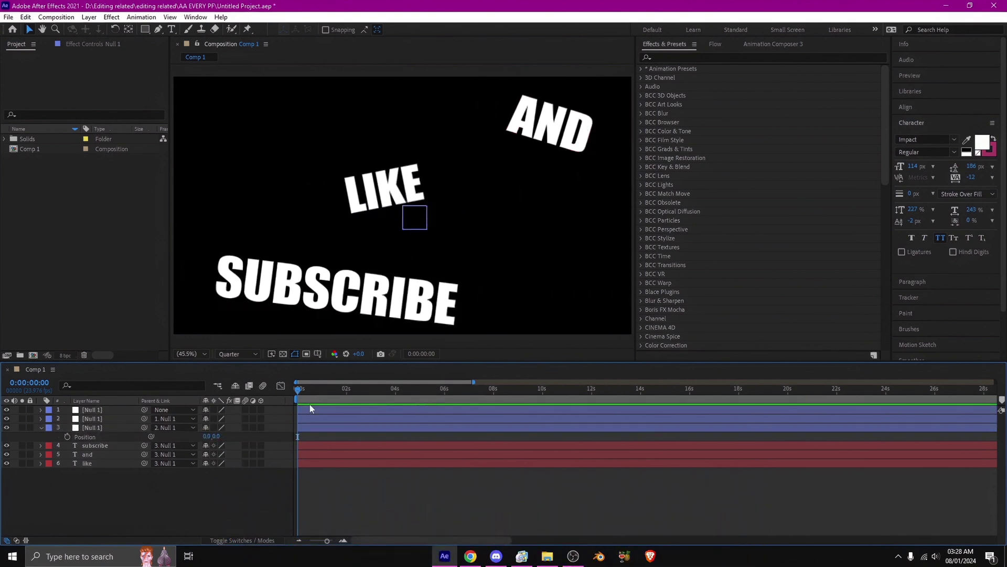
# Set starting Position and Rotation keyframes on the third null
pyautogui.click(41, 427)
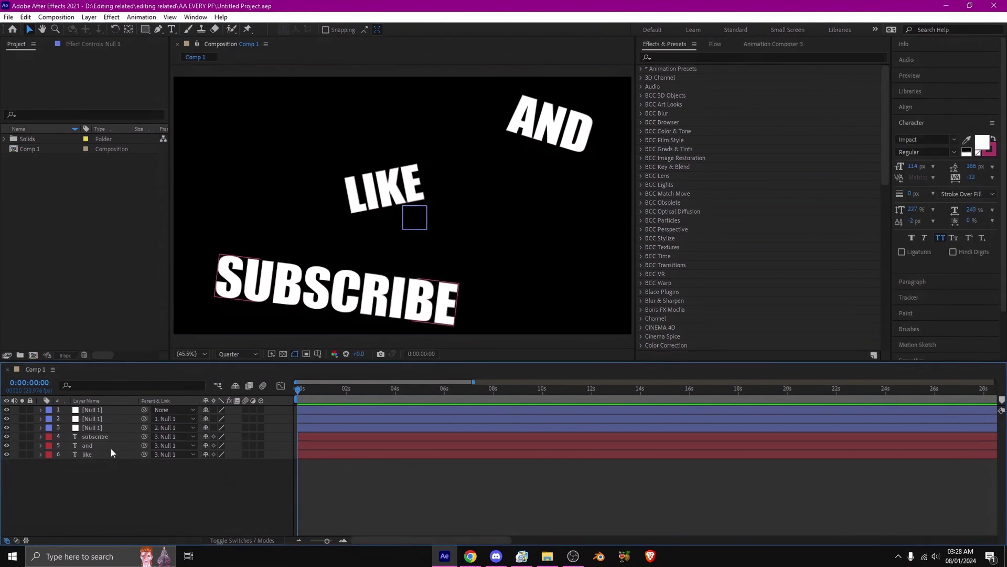
pyautogui.click(119, 457)
pyautogui.click(93, 428)
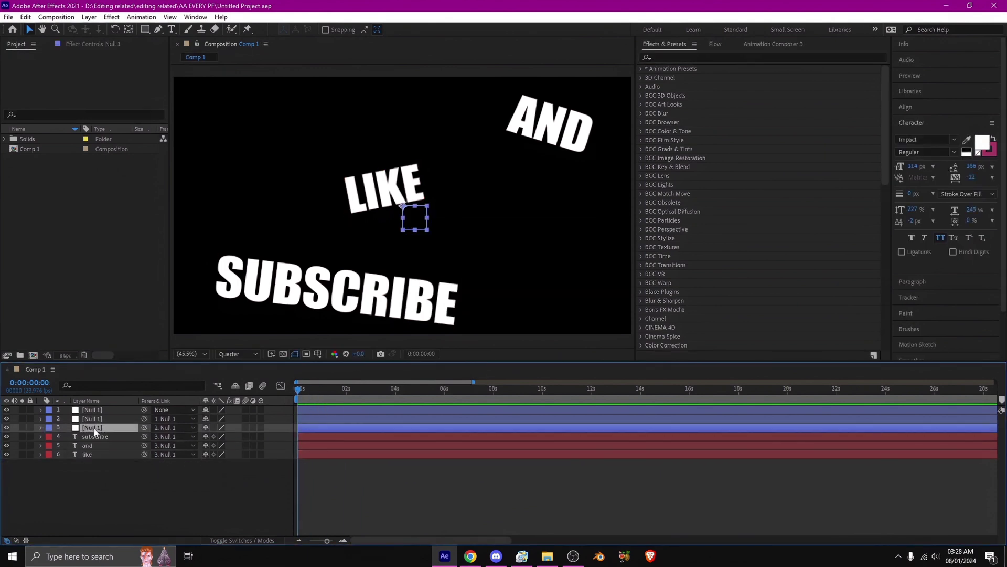
pyautogui.press('p')
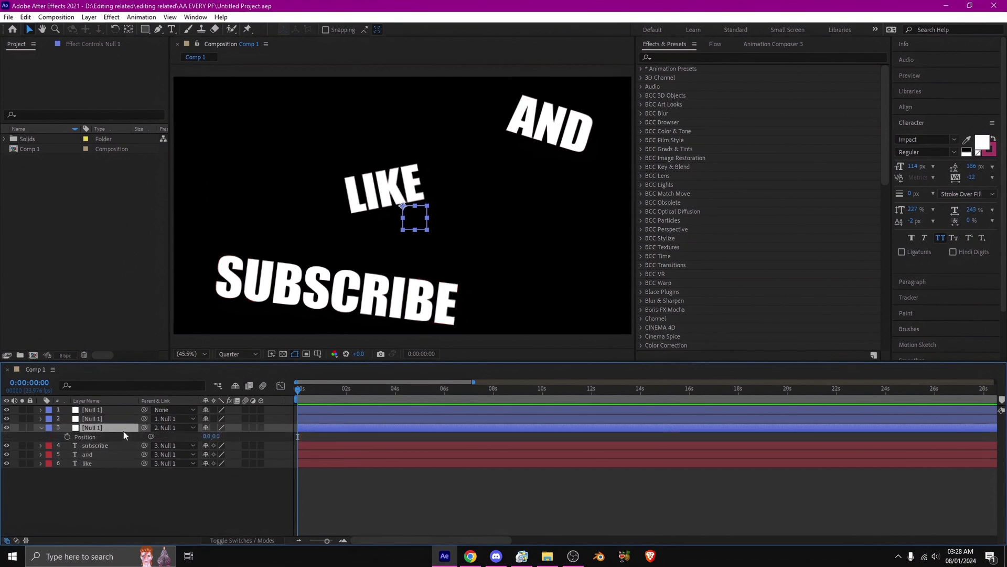
pyautogui.click(68, 436)
pyautogui.press('r')
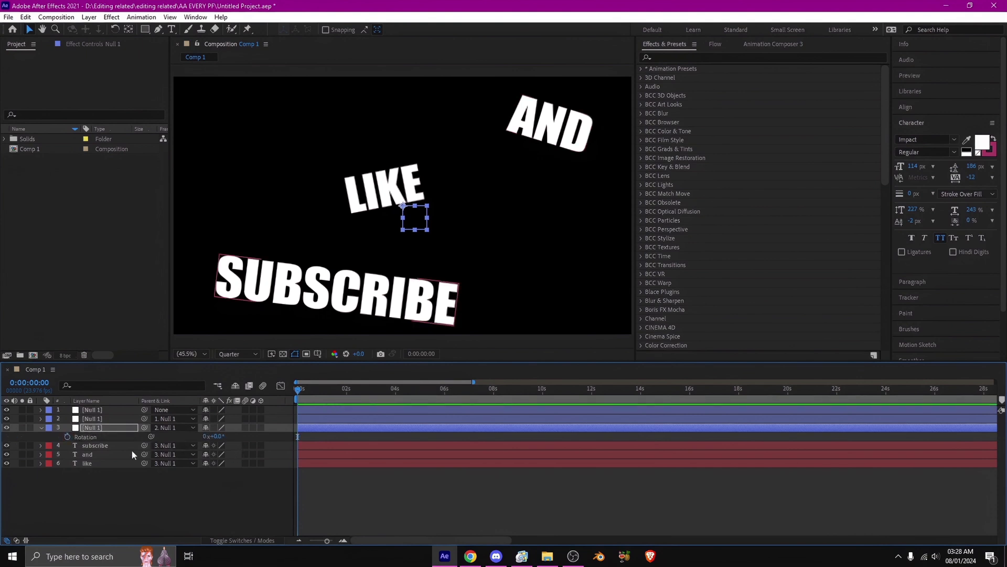
pyautogui.click(67, 438)
# Reveal the null's keyed properties and shift its keyframes to frame 6
pyautogui.press('u')
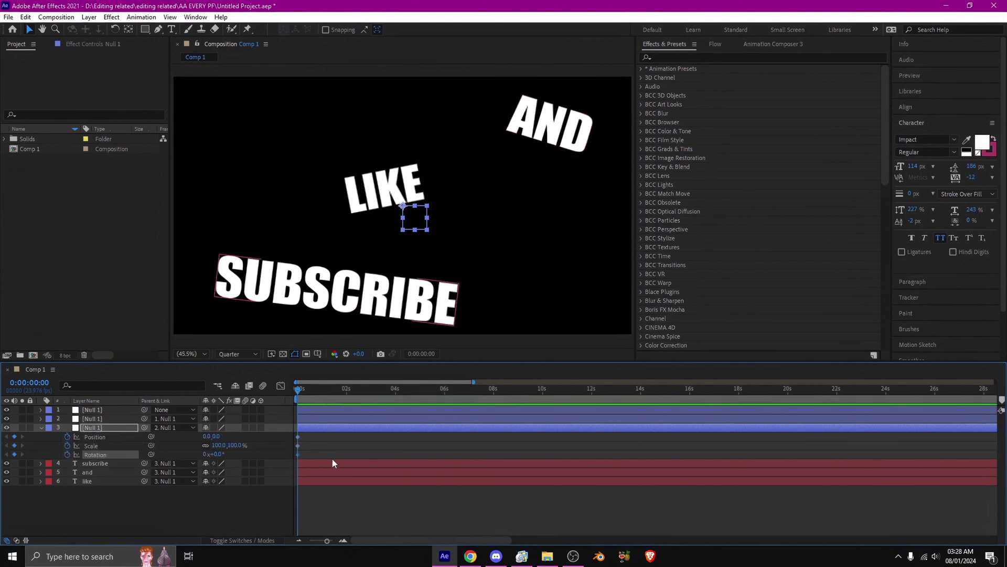
pyautogui.click(337, 451)
pyautogui.press('=')
pyautogui.press(';')
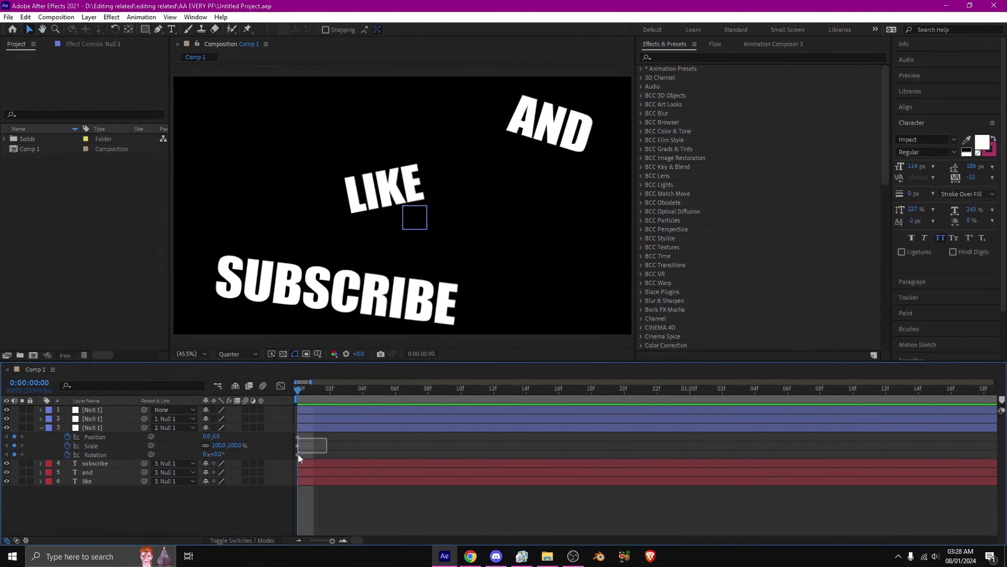
pyautogui.moveTo(299, 454)
pyautogui.mouseDown()
pyautogui.moveTo(288, 451)
pyautogui.moveTo(786, 450)
pyautogui.mouseUp()
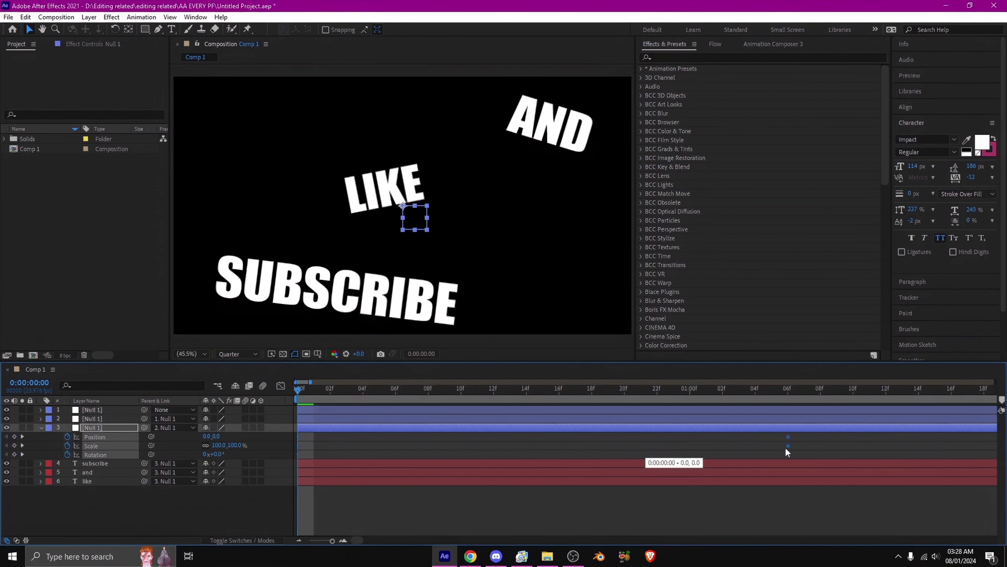
pyautogui.click(677, 442)
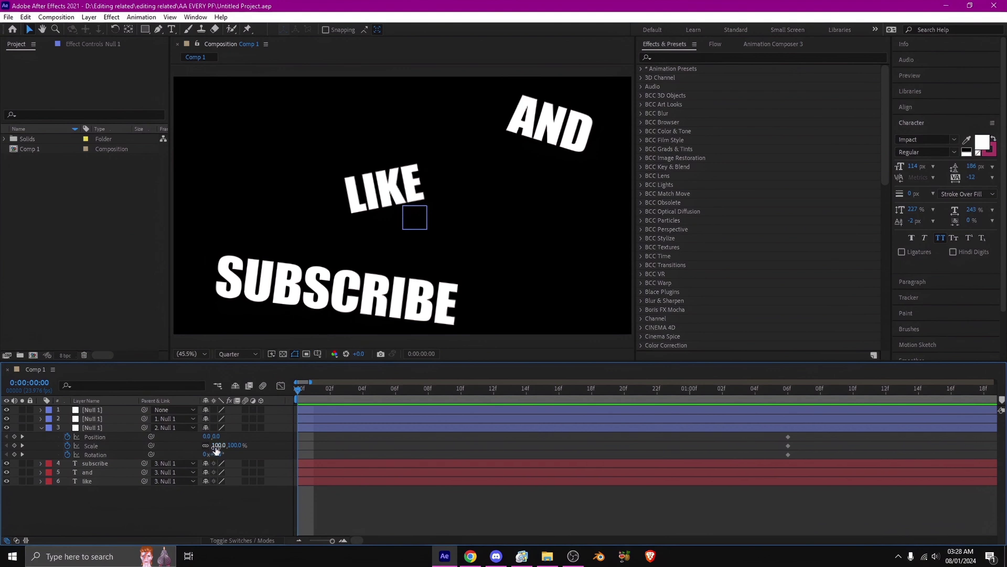
# At frame 0, scale the third null to 262% and position and tilt it onto LIKE
pyautogui.moveTo(216, 446); pyautogui.dragTo(256, 444)
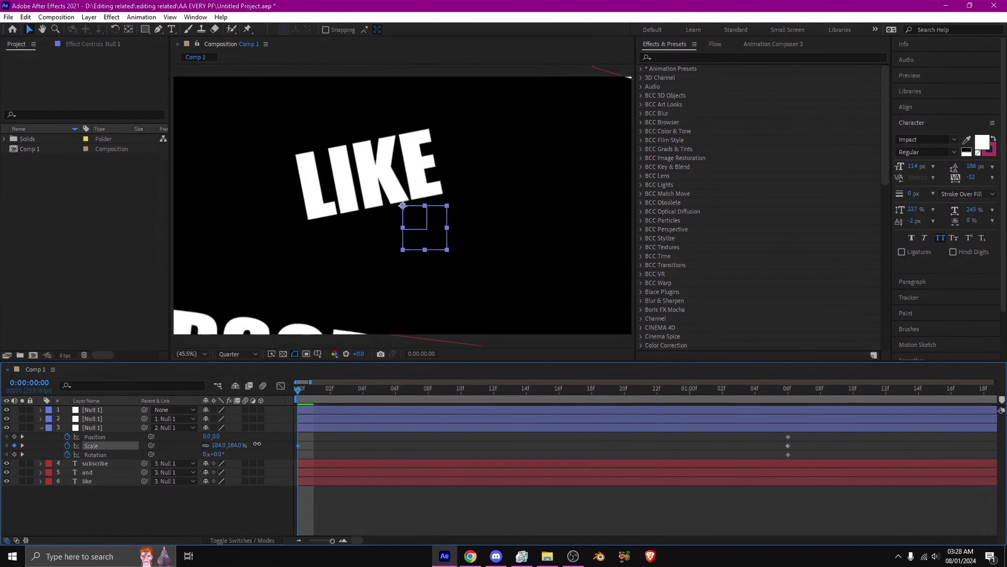
pyautogui.moveTo(257, 444); pyautogui.dragTo(294, 444)
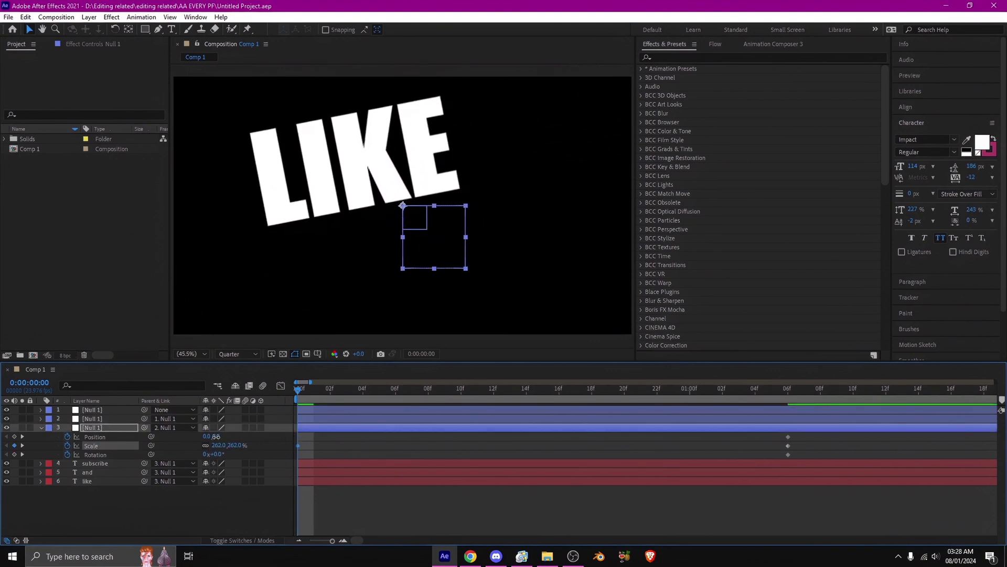
pyautogui.moveTo(217, 436)
pyautogui.mouseDown()
pyautogui.moveTo(234, 448)
pyautogui.moveTo(341, 439)
pyautogui.mouseUp()
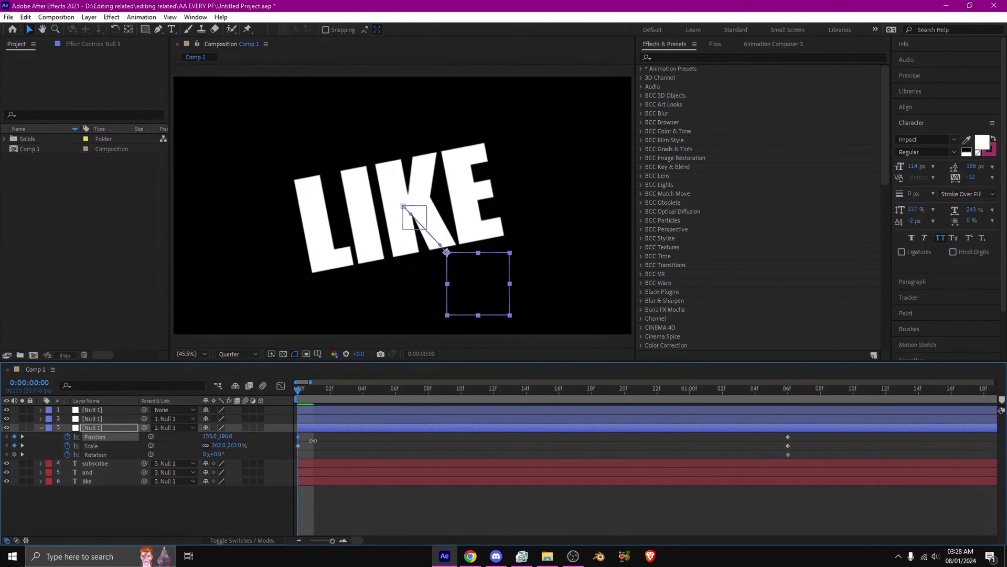
pyautogui.moveTo(213, 455); pyautogui.dragTo(218, 455)
pyautogui.click(480, 428)
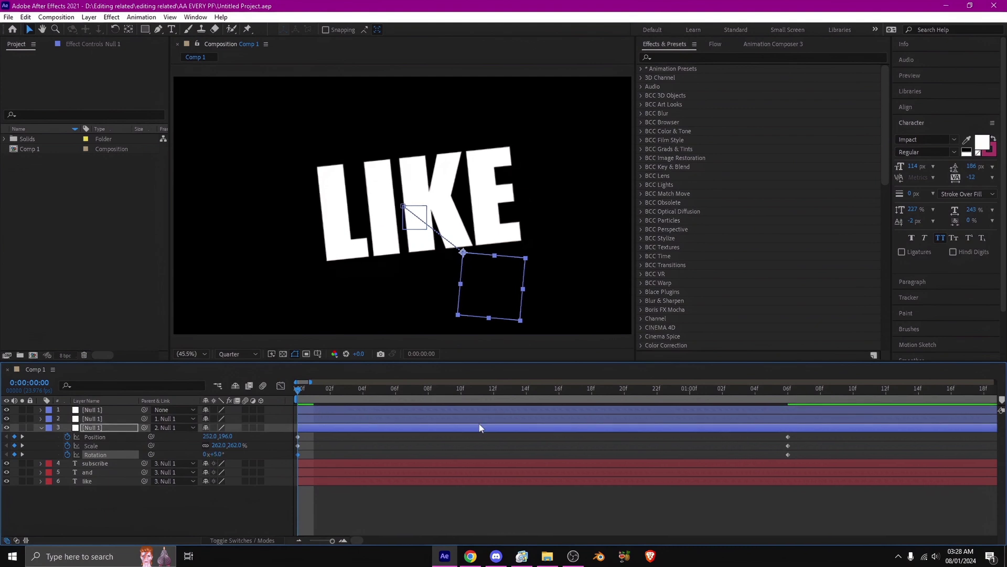
# Move the later keyframes from frame 6 to 18 and preview the zoom
pyautogui.moveTo(788, 436); pyautogui.dragTo(591, 438)
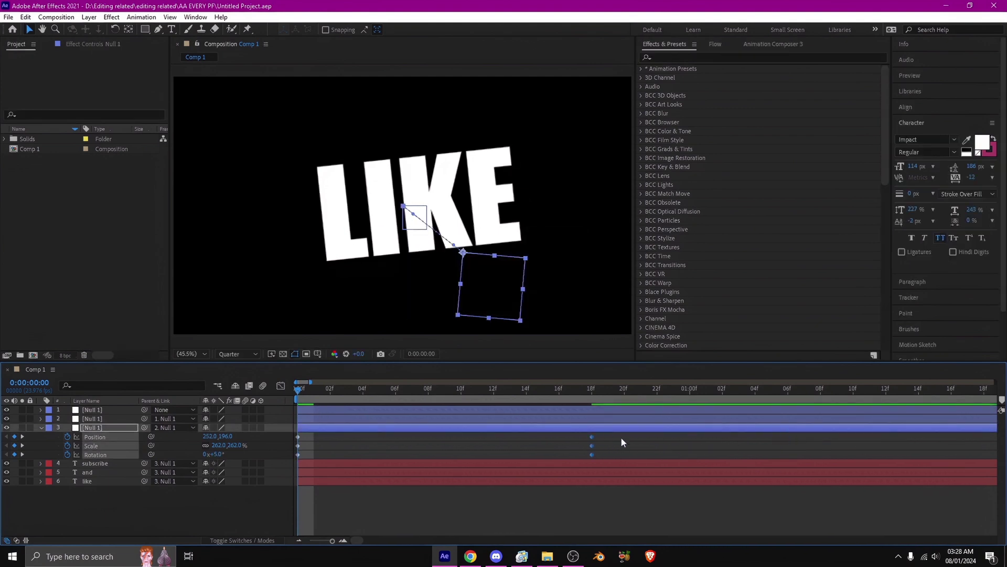
pyautogui.moveTo(309, 467)
pyautogui.mouseDown()
pyautogui.moveTo(314, 410)
pyautogui.moveTo(439, 402)
pyautogui.moveTo(596, 413)
pyautogui.moveTo(305, 402)
pyautogui.mouseUp()
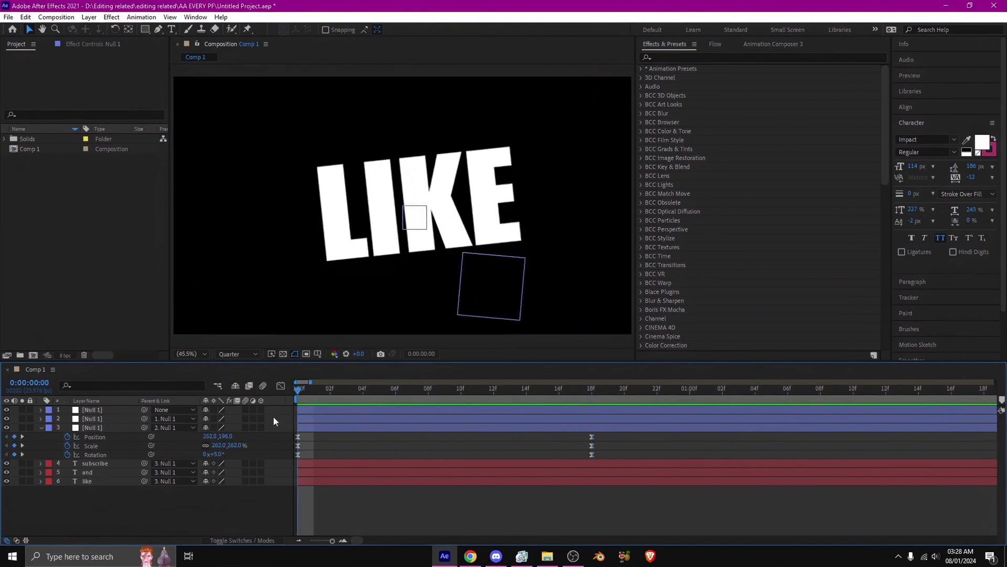
pyautogui.press('space')
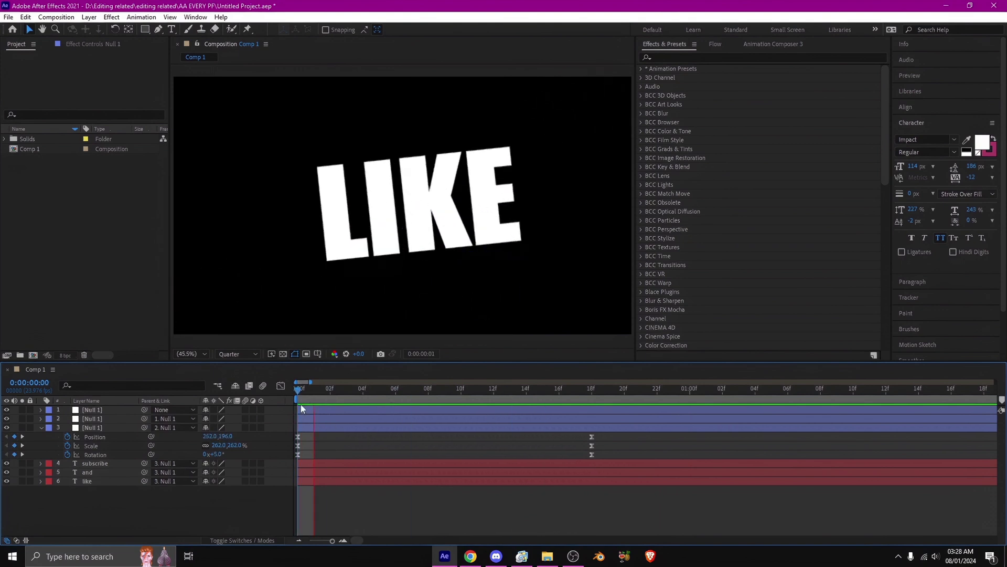
pyautogui.click(323, 426)
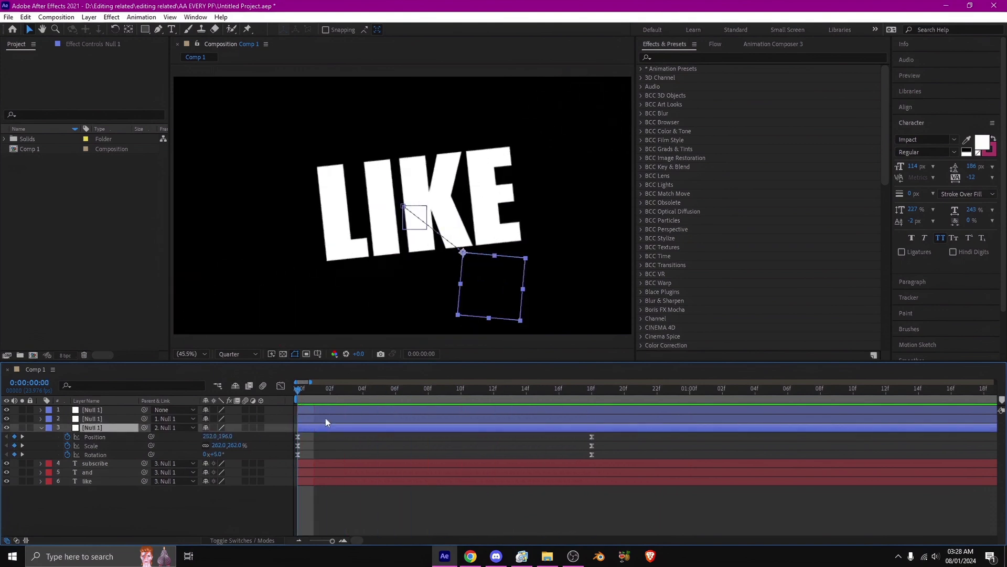
# Show the second null's Scale, Position and Rotation and start keyframing them
pyautogui.press('s')
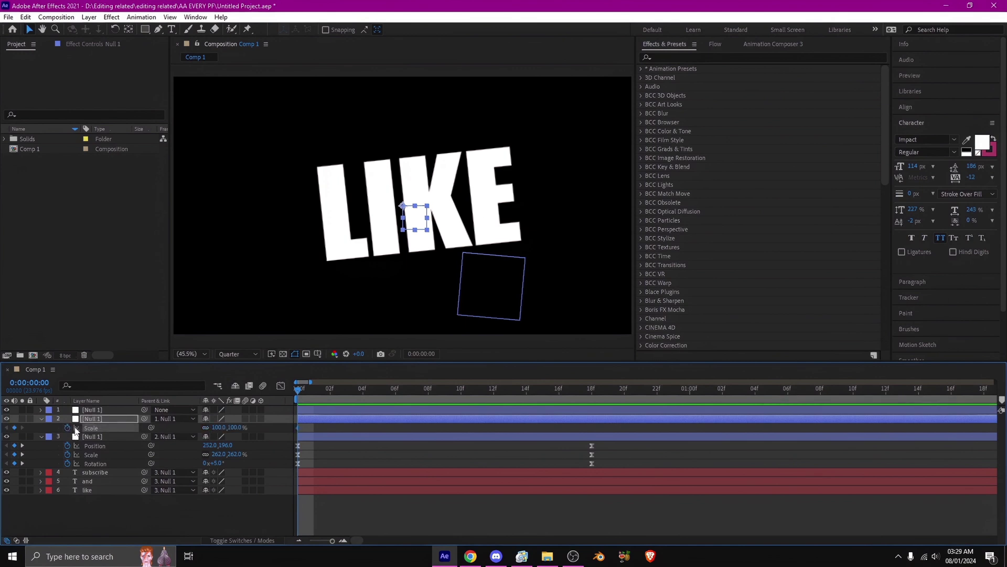
pyautogui.hotkey('shift', 'p')
pyautogui.click(313, 418)
pyautogui.hotkey('shift', 'p')
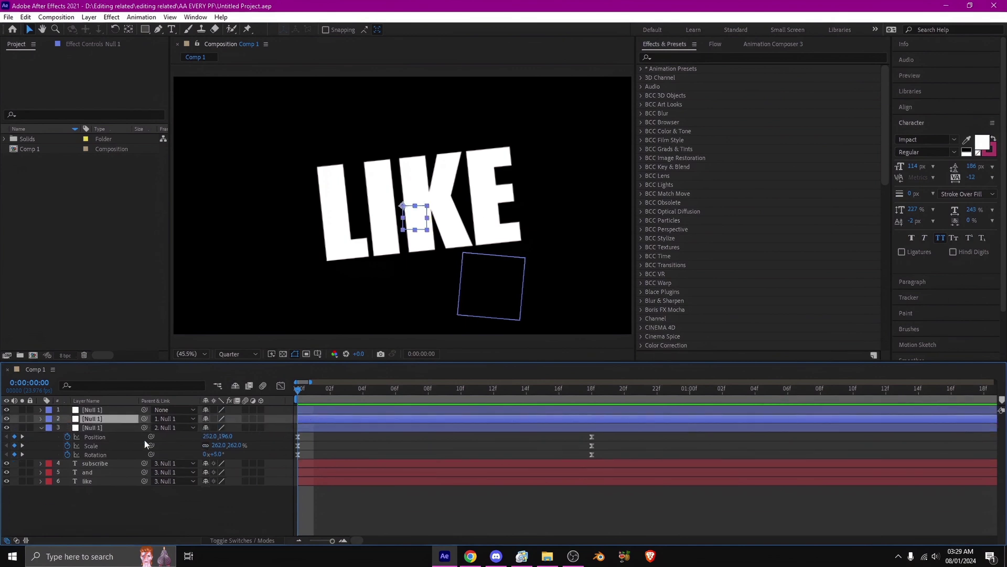
pyautogui.hotkey('shift', 'p')
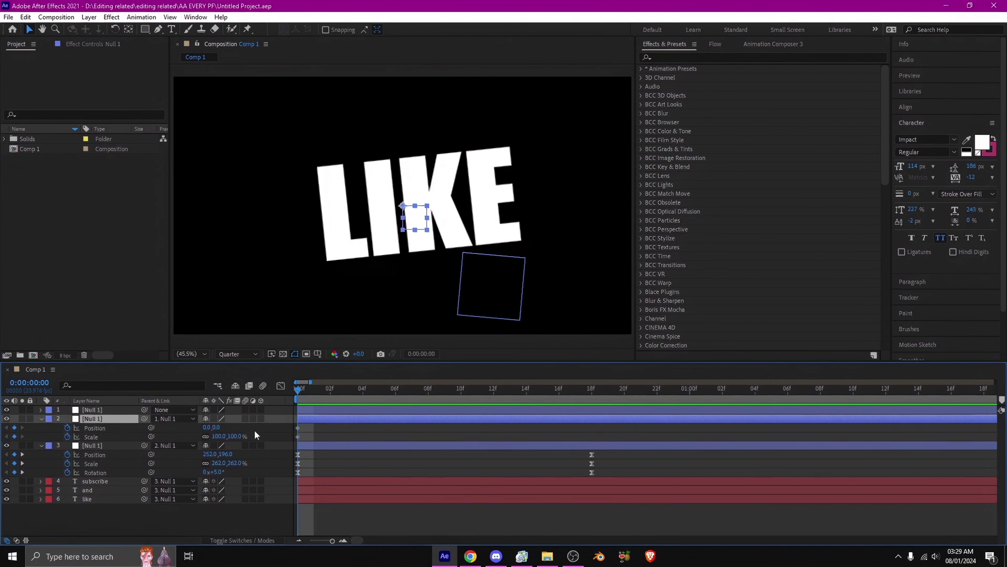
pyautogui.press('r')
pyautogui.click(67, 427)
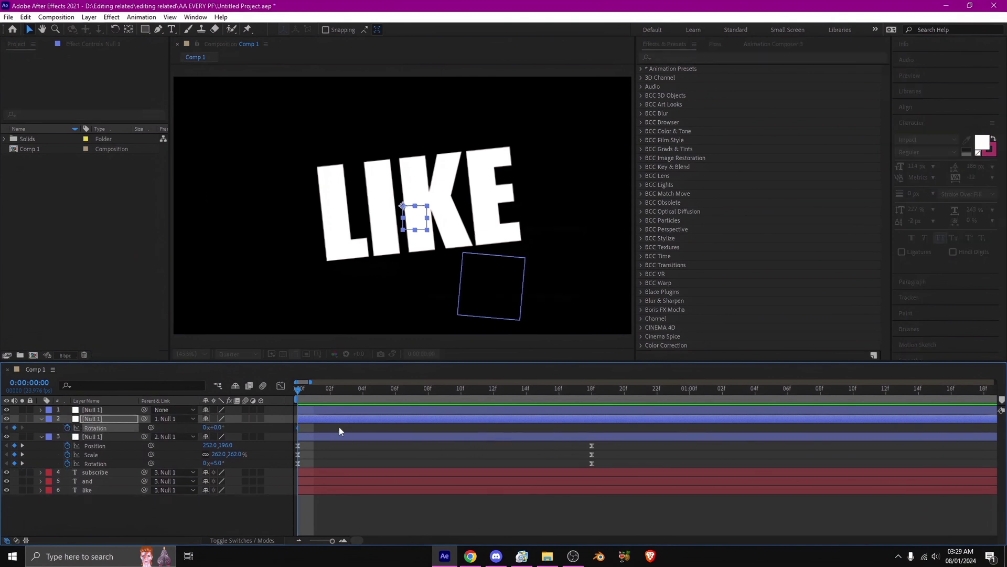
# Reveal the second null's keyframed properties and preview the animation
pyautogui.click(316, 453)
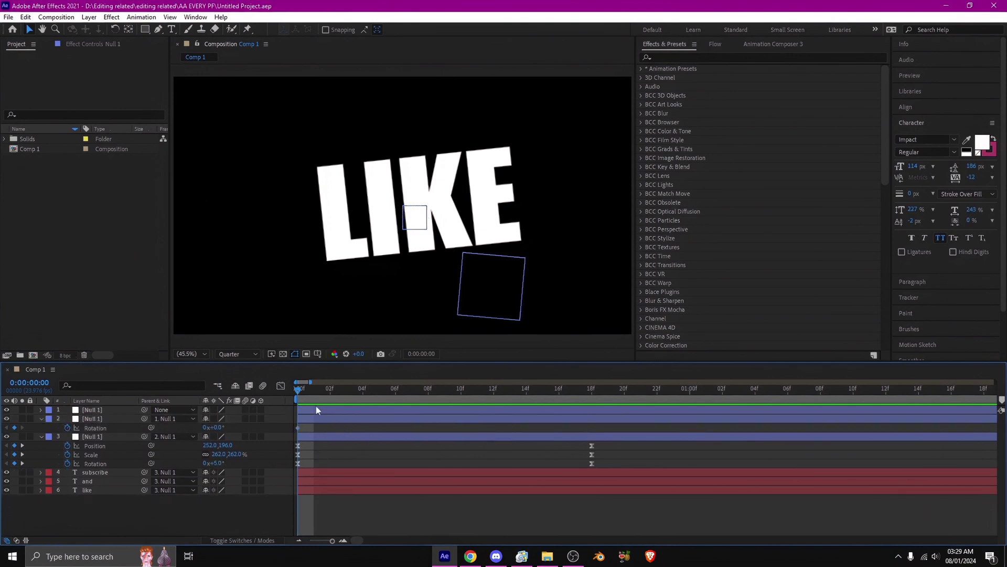
pyautogui.click(308, 420)
pyautogui.press('u')
pyautogui.press('space')
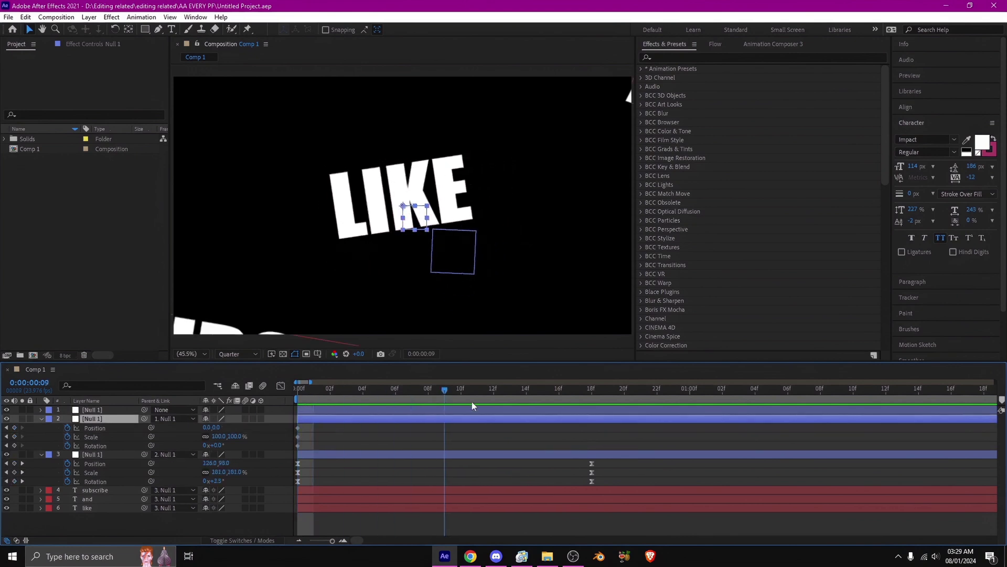
pyautogui.click(582, 438)
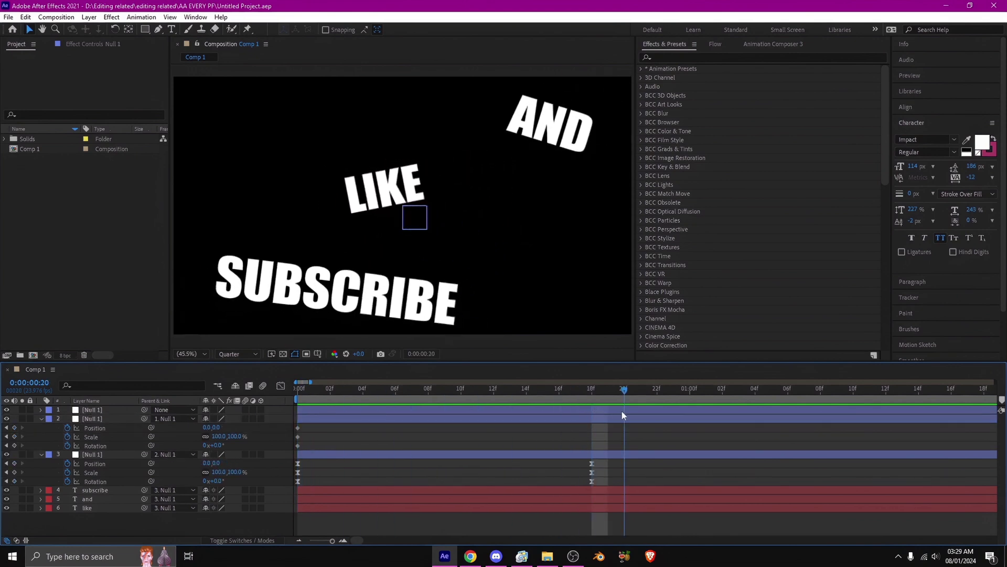
# Shift the second null's keyframes to about frame 6 and the playhead to 1:08
pyautogui.press('-')
pyautogui.click(306, 435)
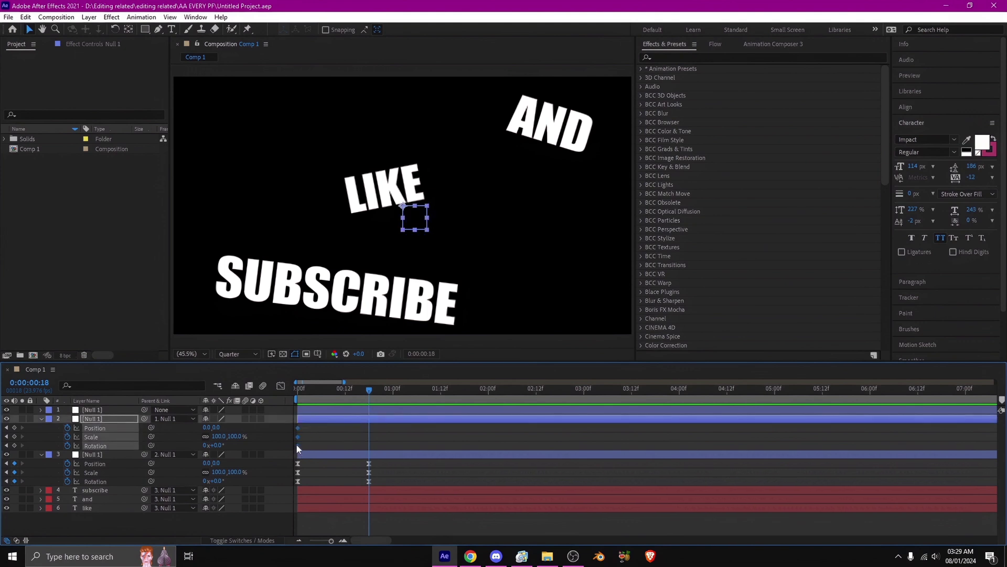
pyautogui.press('=')
pyautogui.moveTo(299, 428); pyautogui.dragTo(347, 433)
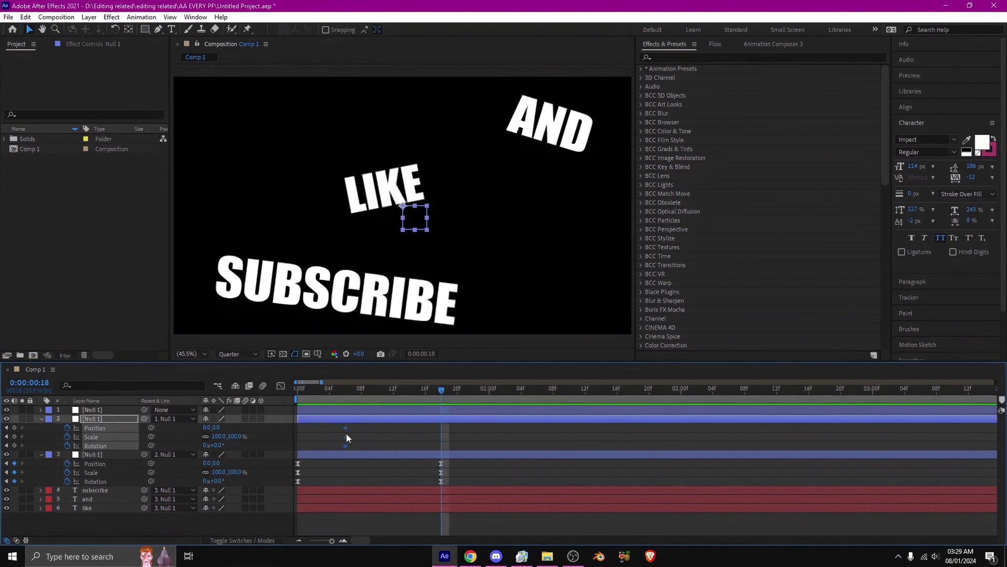
pyautogui.click(409, 434)
pyautogui.moveTo(507, 403); pyautogui.dragTo(535, 401)
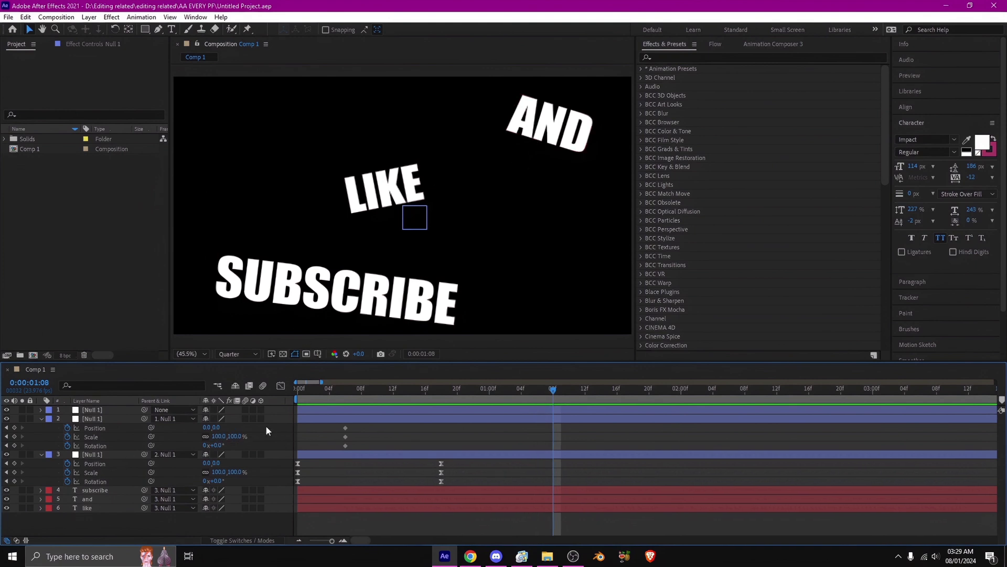
# At 1:08, shift the second null so the words move left, and scale it to 205%
pyautogui.moveTo(210, 428); pyautogui.dragTo(210, 443)
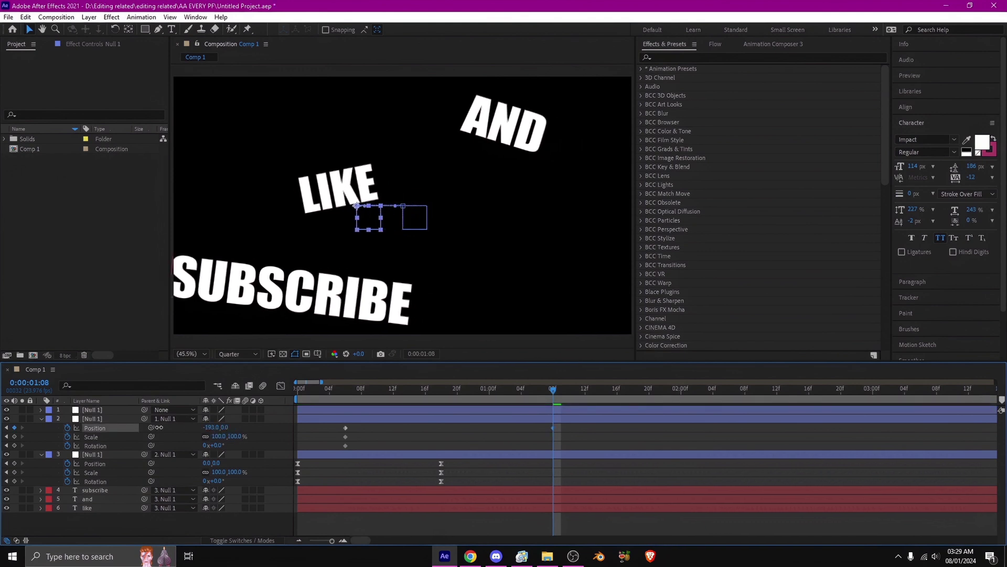
pyautogui.moveTo(216, 436)
pyautogui.mouseDown()
pyautogui.moveTo(240, 440)
pyautogui.moveTo(219, 440)
pyautogui.mouseUp()
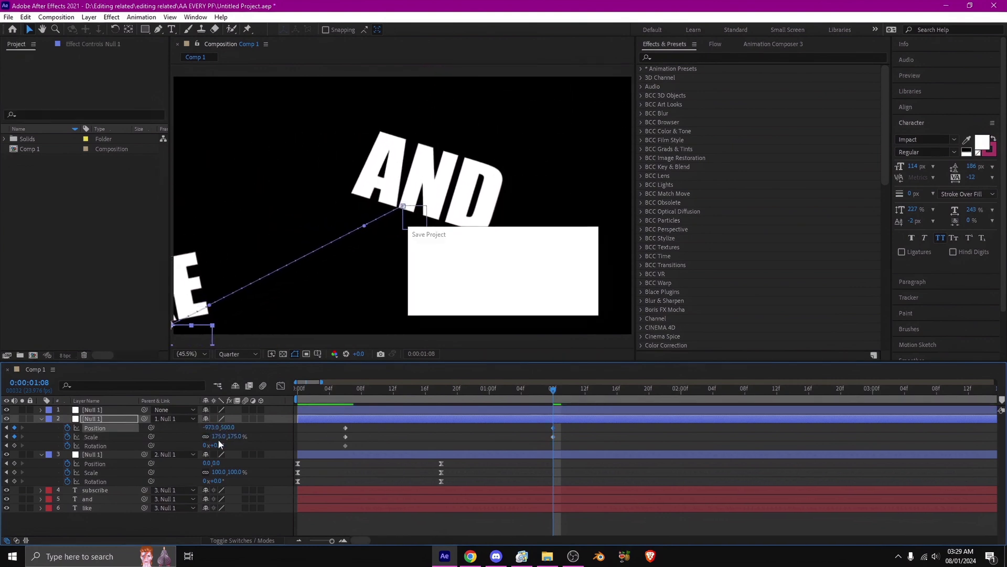
pyautogui.moveTo(222, 441)
pyautogui.mouseDown()
pyautogui.moveTo(213, 447)
pyautogui.moveTo(227, 439)
pyautogui.moveTo(207, 429)
pyautogui.mouseUp()
pyautogui.click(475, 438)
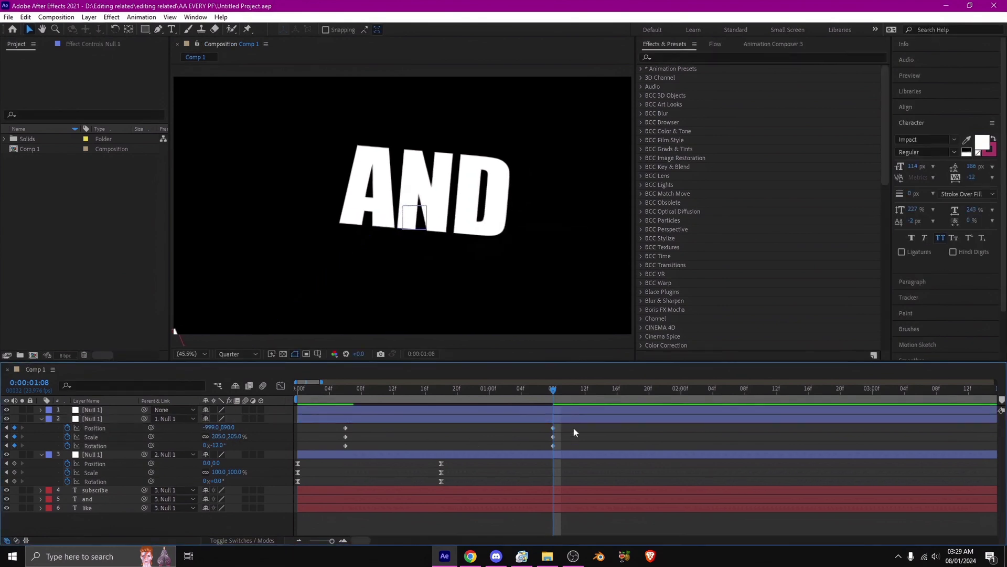
# Easy Ease all the null's keyframes and preview the LIKE-to-AND zoom
pyautogui.moveTo(574, 427)
pyautogui.mouseDown()
pyautogui.moveTo(423, 432)
pyautogui.moveTo(323, 450)
pyautogui.mouseUp()
pyautogui.press('F9')
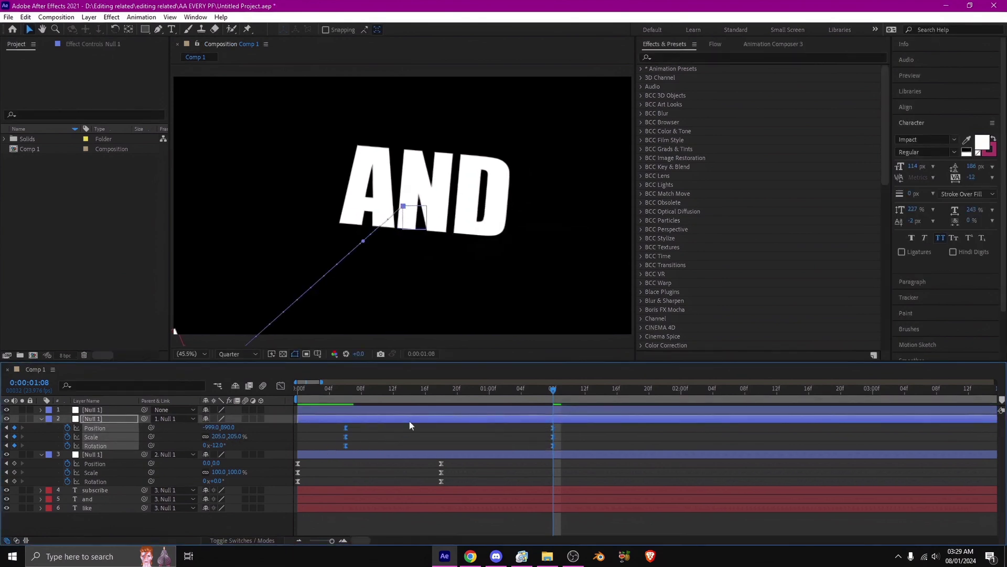
pyautogui.press('space')
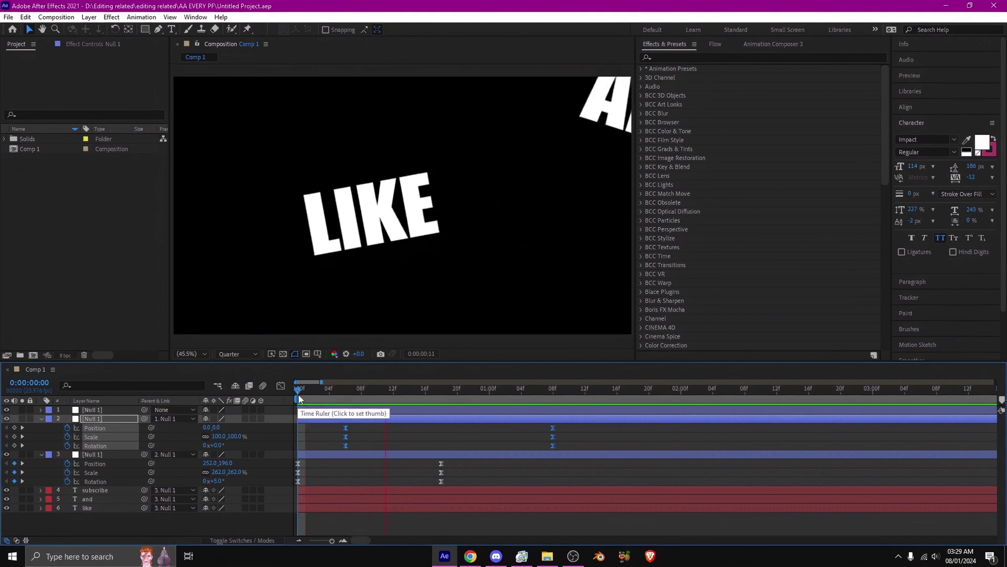
# Apply the in-out quint easing curve from Flow to the null's zoom keyframes
pyautogui.moveTo(345, 402); pyautogui.dragTo(371, 403)
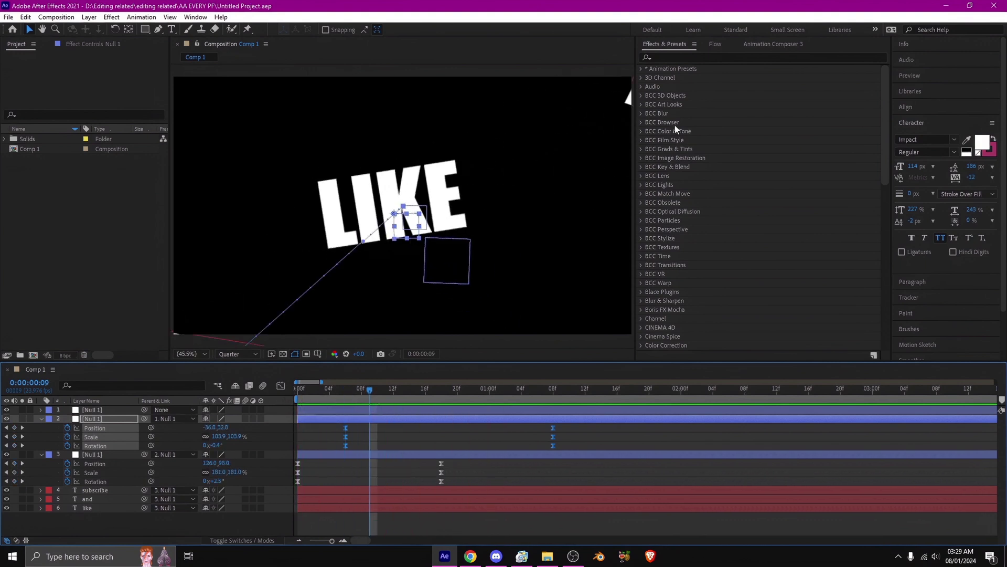
pyautogui.click(715, 45)
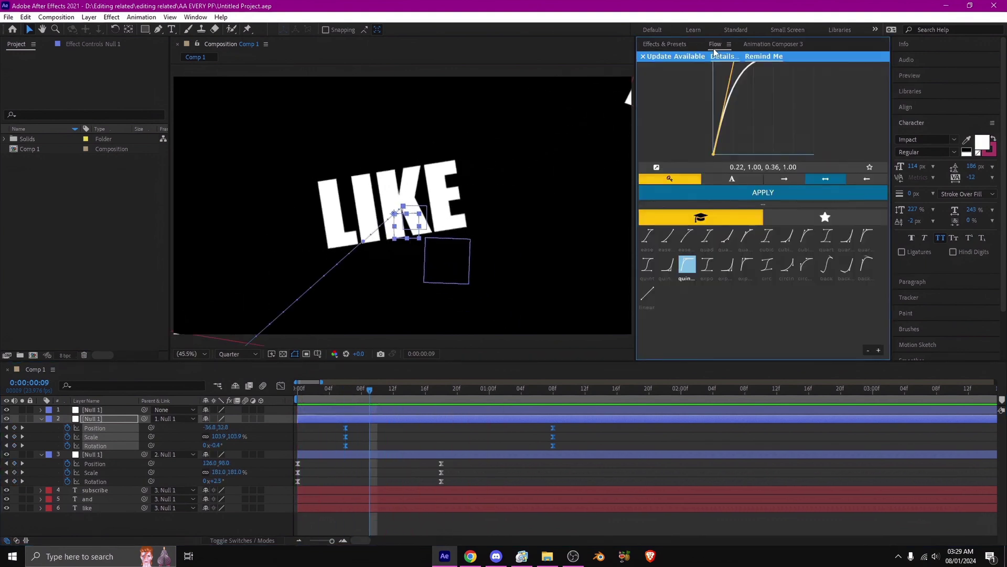
pyautogui.click(644, 57)
pyautogui.click(648, 267)
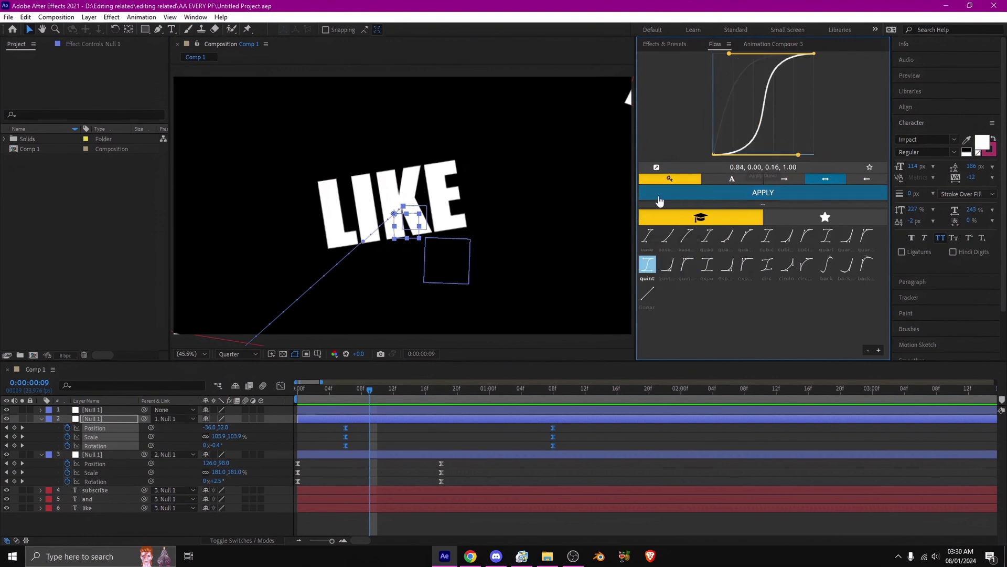
pyautogui.click(671, 198)
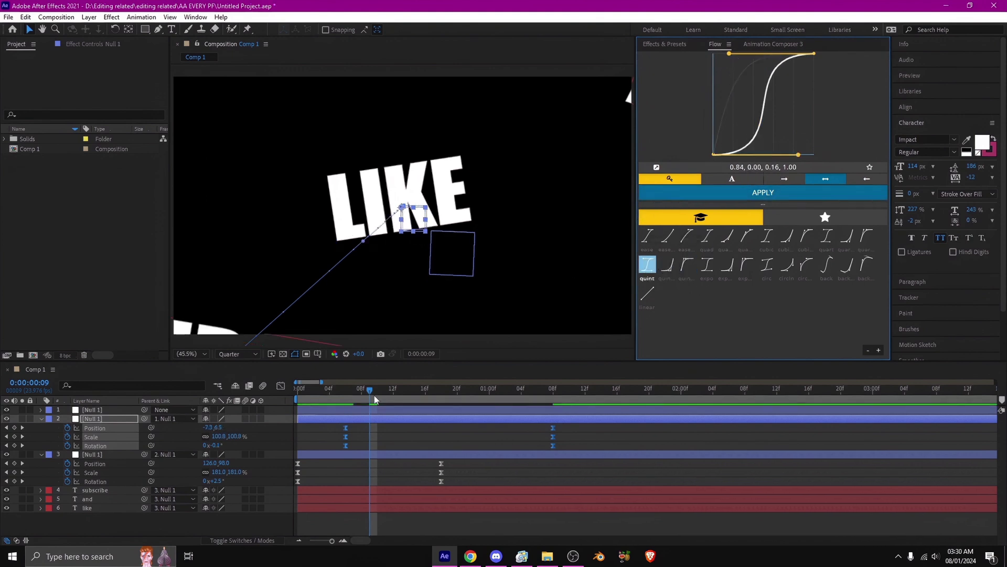
# Shift the null's keyframes two frames earlier, to frame 4
pyautogui.moveTo(373, 395); pyautogui.dragTo(306, 395)
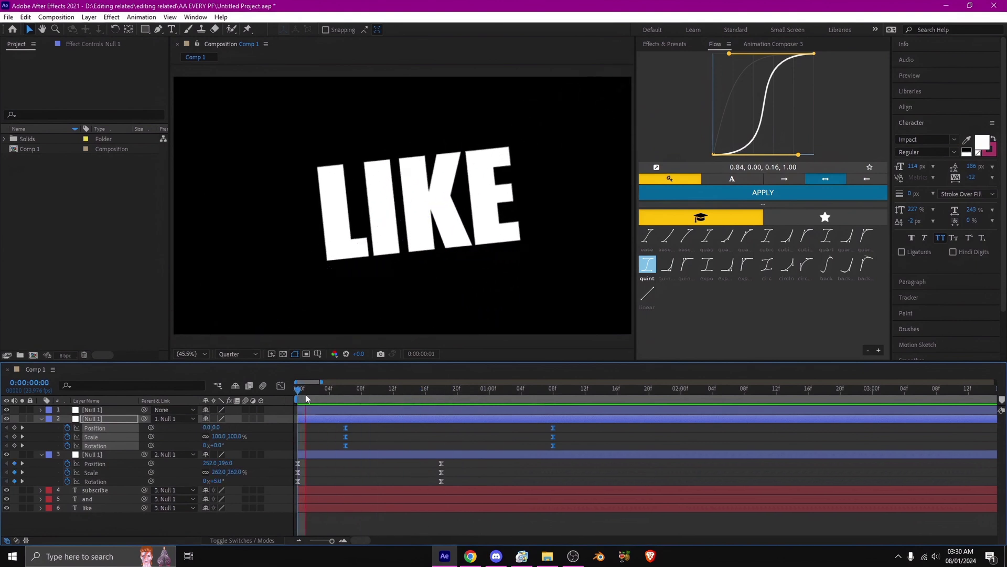
pyautogui.moveTo(305, 395); pyautogui.dragTo(345, 395)
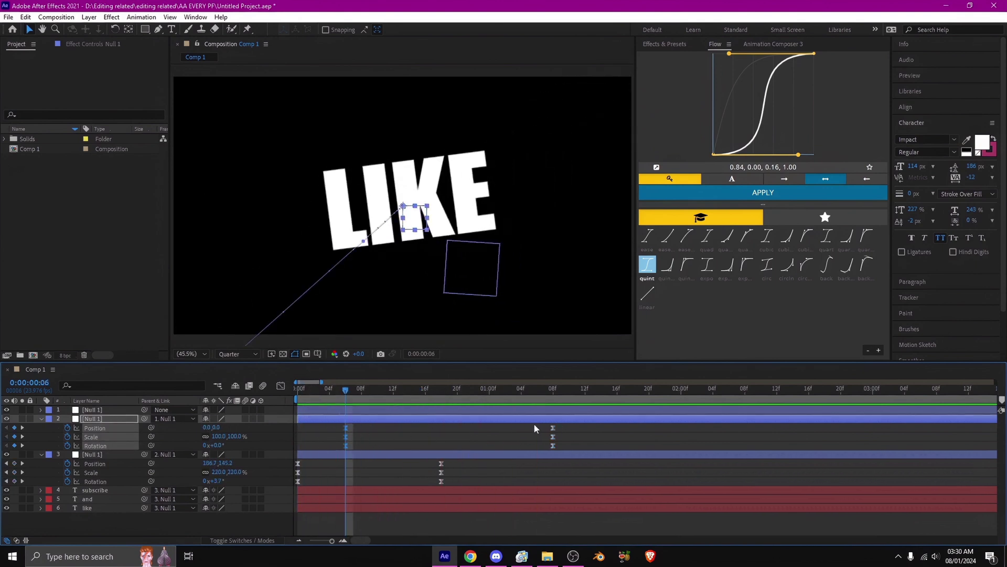
pyautogui.moveTo(354, 389); pyautogui.dragTo(362, 390)
pyautogui.moveTo(575, 424); pyautogui.dragTo(328, 448)
pyautogui.moveTo(370, 394); pyautogui.dragTo(288, 394)
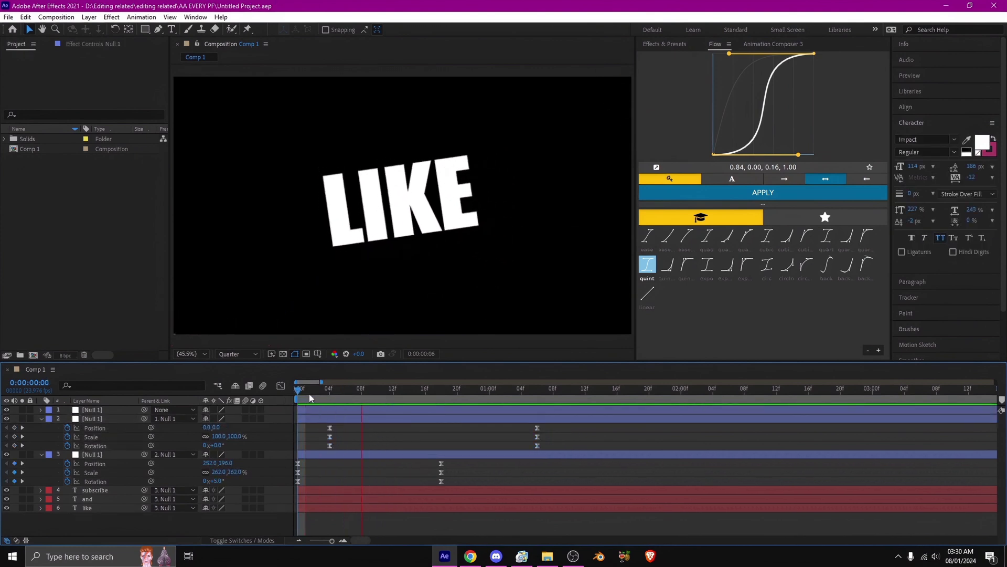
# Enable motion blur on the three word layers and preview the blurred zoom
pyautogui.press('space')
pyautogui.press('space')
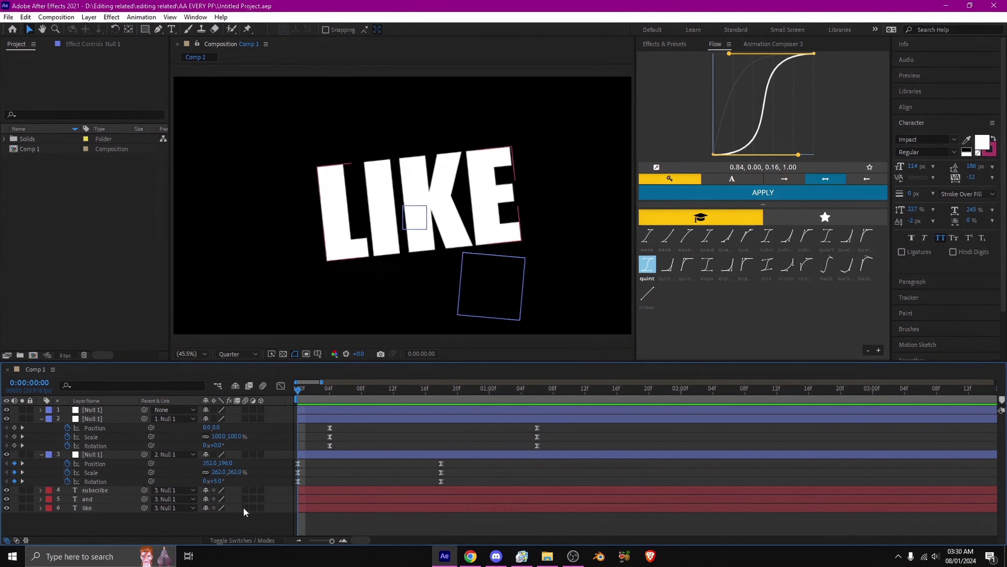
pyautogui.moveTo(348, 395); pyautogui.dragTo(298, 394)
pyautogui.moveTo(247, 507); pyautogui.dragTo(246, 490)
pyautogui.press('space')
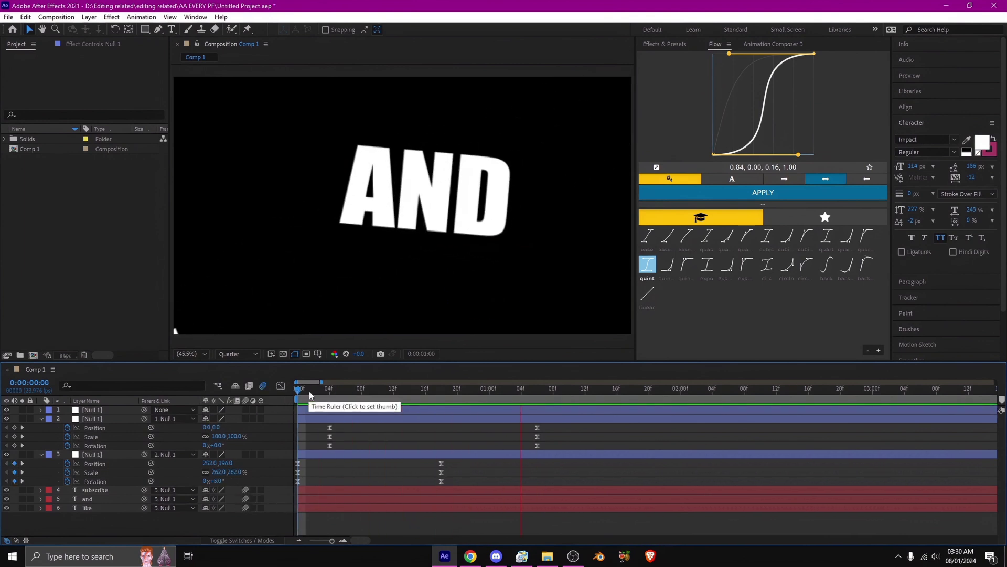
pyautogui.press('space')
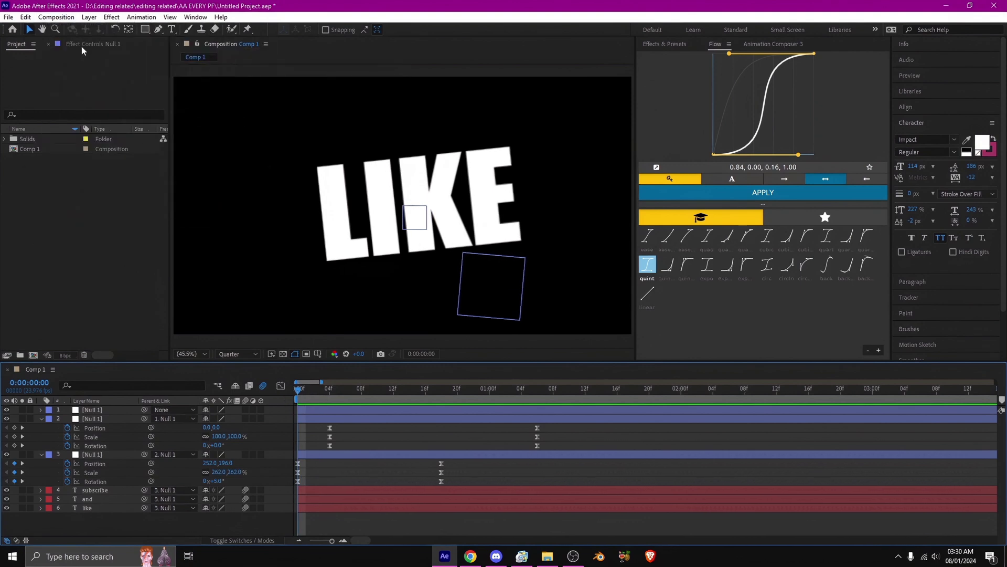
# Lower the composition's motion blur shutter angle to 128 in the Advanced settings
pyautogui.click(56, 16)
pyautogui.click(78, 24)
pyautogui.click(641, 235)
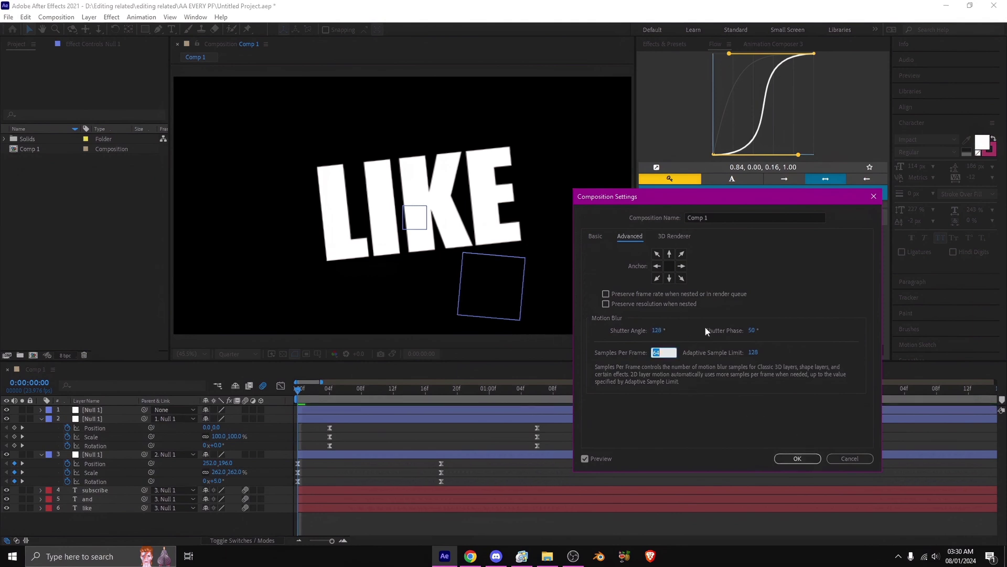
pyautogui.press('Return')
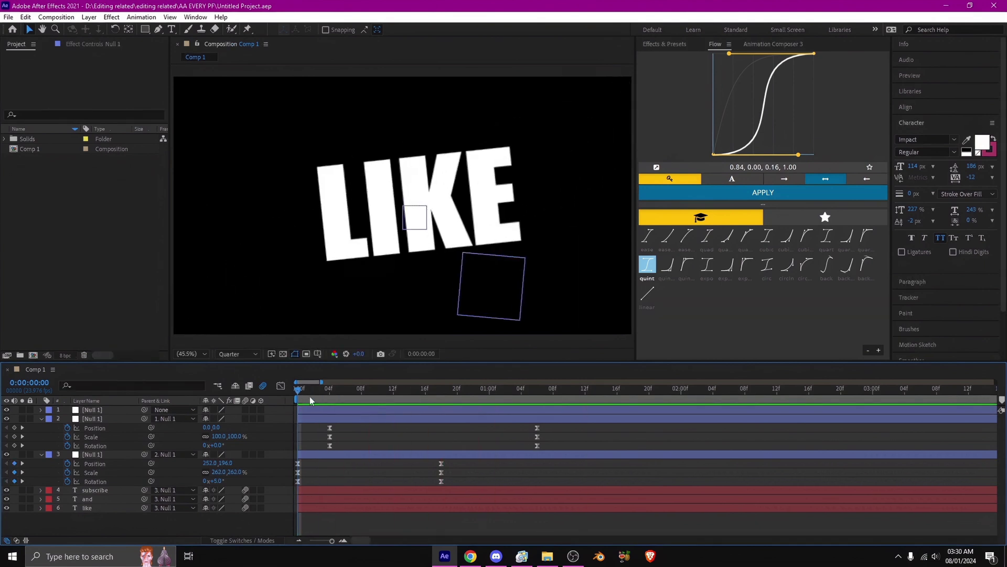
pyautogui.click(455, 411)
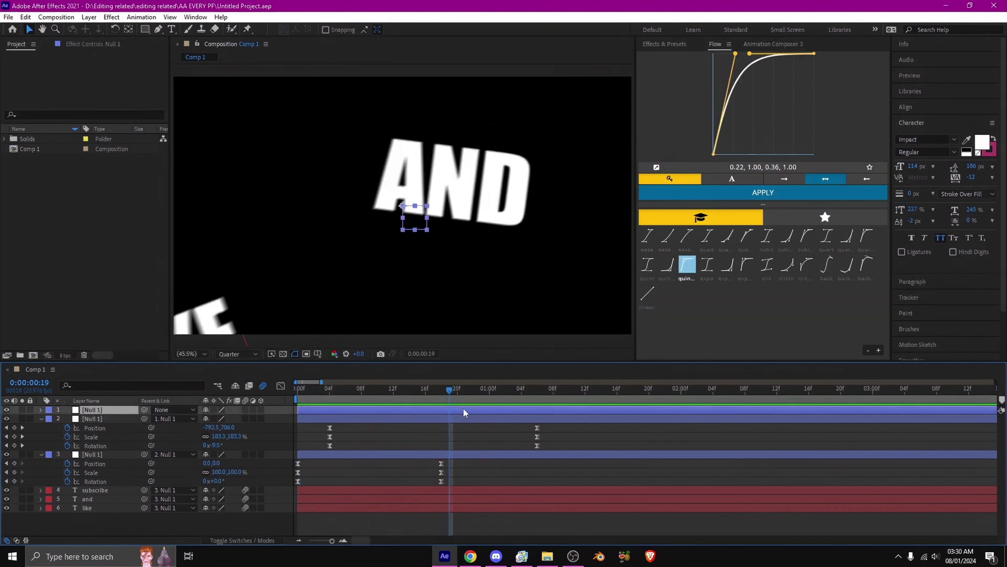
# Add Position and Scale keyframes to the top null and adjust their timing
pyautogui.hotkey('alt', 'shift', 'p')
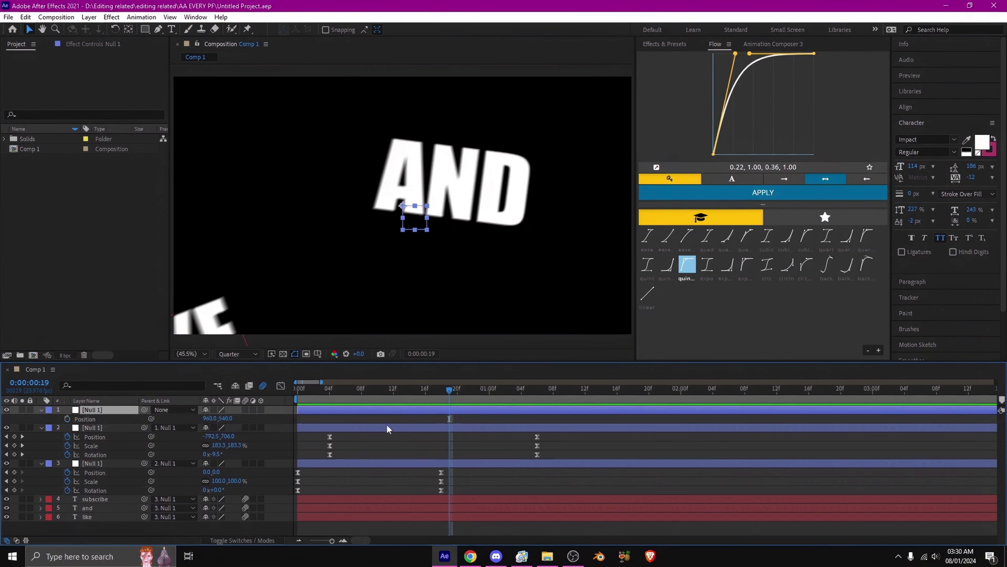
pyautogui.click(68, 419)
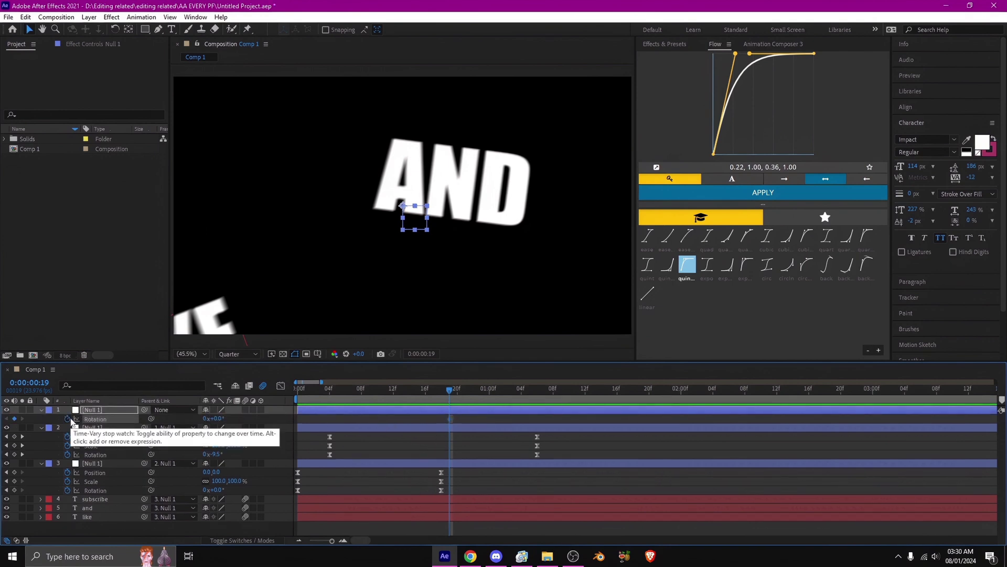
pyautogui.hotkey('alt', 'shift', 'p')
pyautogui.hotkey('alt', 'shift', 'r')
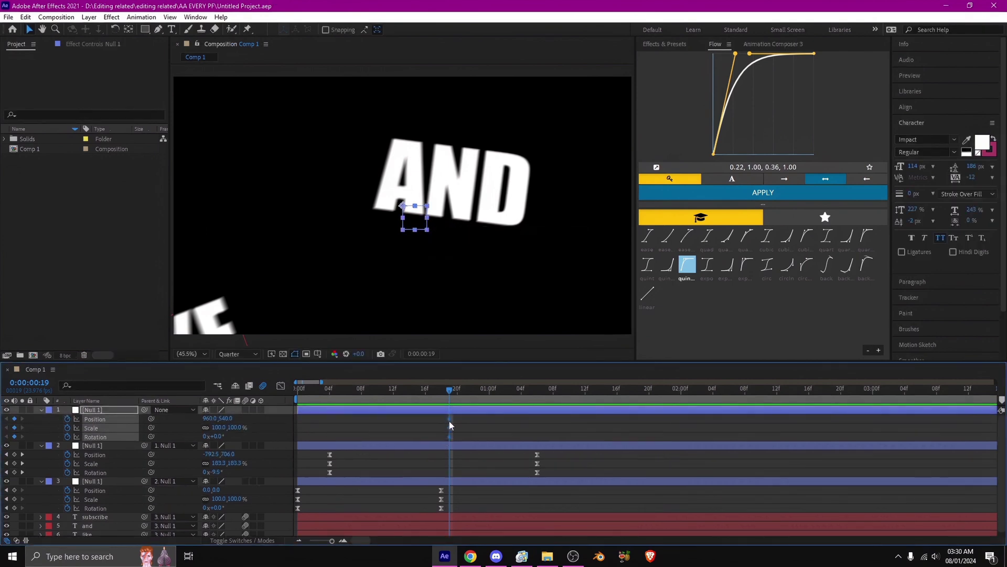
pyautogui.moveTo(450, 425); pyautogui.dragTo(369, 426)
pyautogui.click(369, 426)
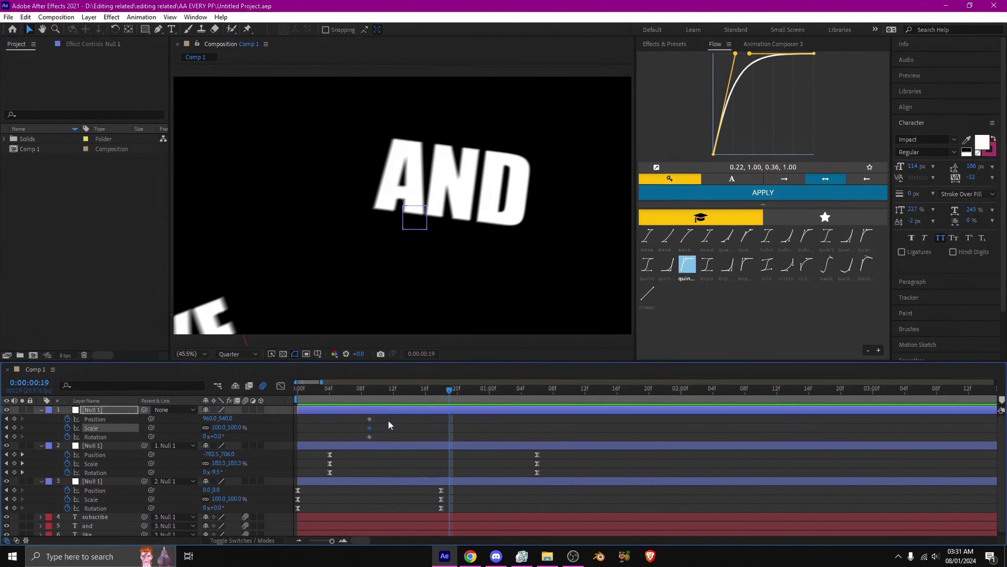
pyautogui.moveTo(370, 421); pyautogui.dragTo(396, 420)
pyautogui.press('space')
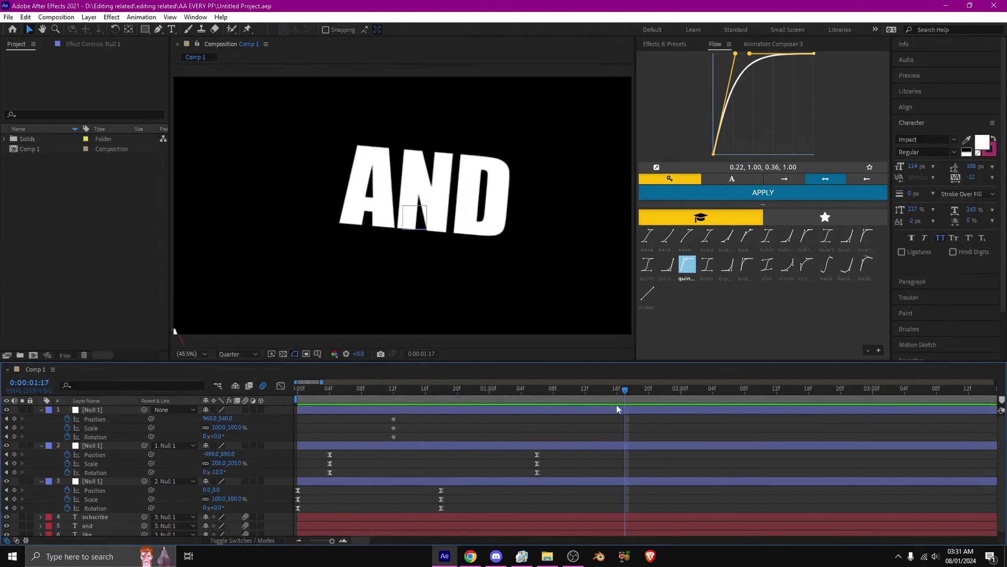
# Scale the null from 0 to about 40% and position it to frame SUBSCRIBE
pyautogui.click(220, 426)
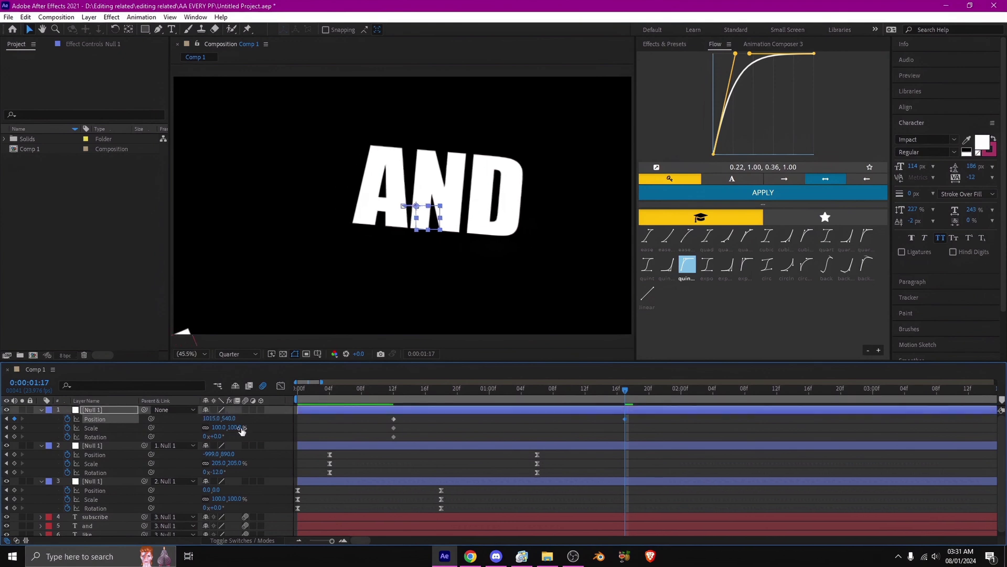
pyautogui.write('0')
pyautogui.press('Return')
pyautogui.moveTo(215, 426)
pyautogui.mouseDown()
pyautogui.moveTo(232, 427)
pyautogui.moveTo(209, 419)
pyautogui.moveTo(231, 426)
pyautogui.moveTo(211, 427)
pyautogui.moveTo(206, 417)
pyautogui.moveTo(224, 432)
pyautogui.moveTo(213, 418)
pyautogui.mouseUp()
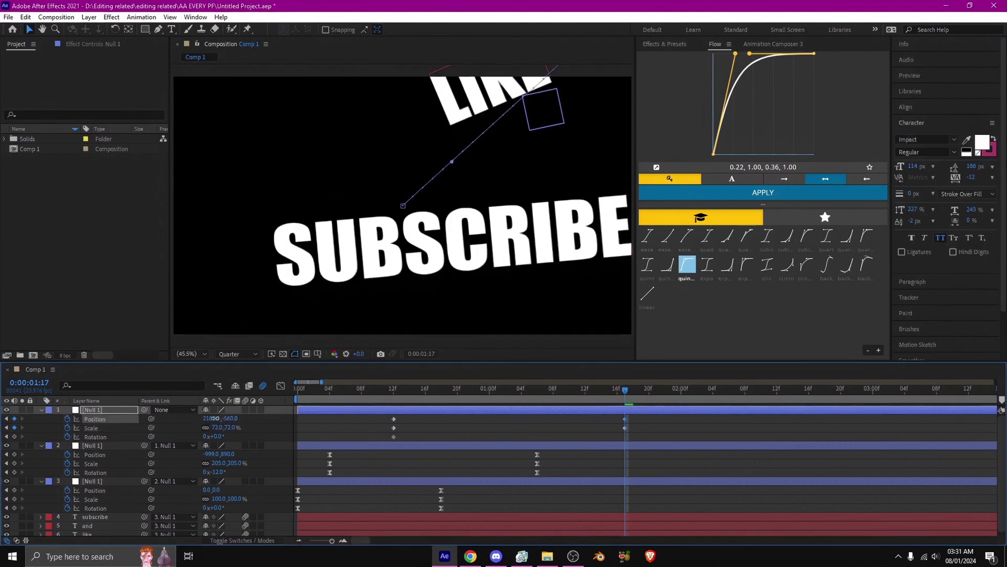
pyautogui.moveTo(213, 418)
pyautogui.mouseDown()
pyautogui.moveTo(168, 418)
pyautogui.moveTo(217, 437)
pyautogui.moveTo(211, 420)
pyautogui.mouseUp()
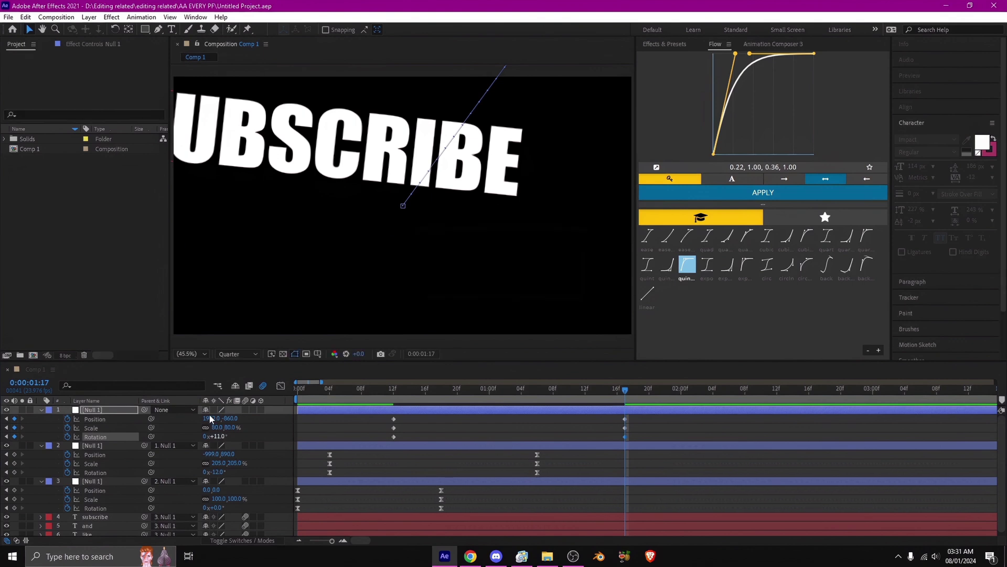
pyautogui.moveTo(211, 419); pyautogui.dragTo(252, 420)
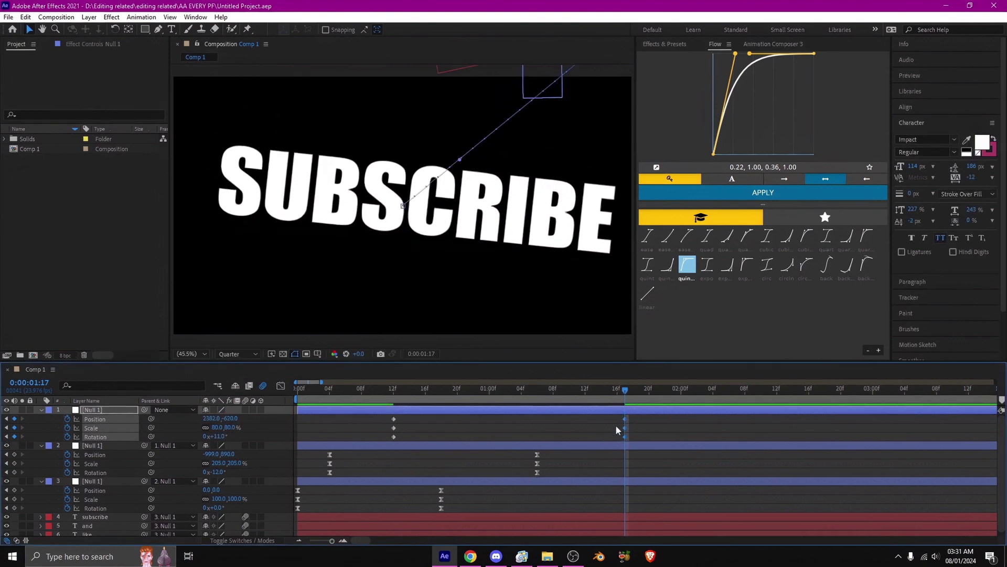
# Nudge the final keyframes later and apply the quint S-curve ease to all null keyframes
pyautogui.moveTo(626, 428)
pyautogui.mouseDown()
pyautogui.moveTo(641, 427)
pyautogui.moveTo(442, 451)
pyautogui.mouseUp()
pyautogui.moveTo(377, 444); pyautogui.dragTo(377, 445)
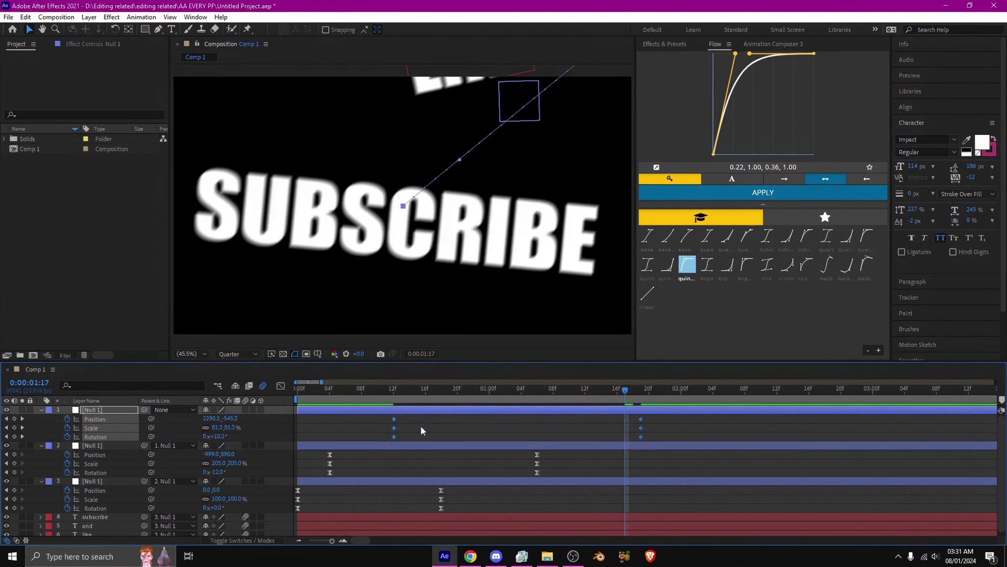
pyautogui.press('F9')
pyautogui.click(647, 266)
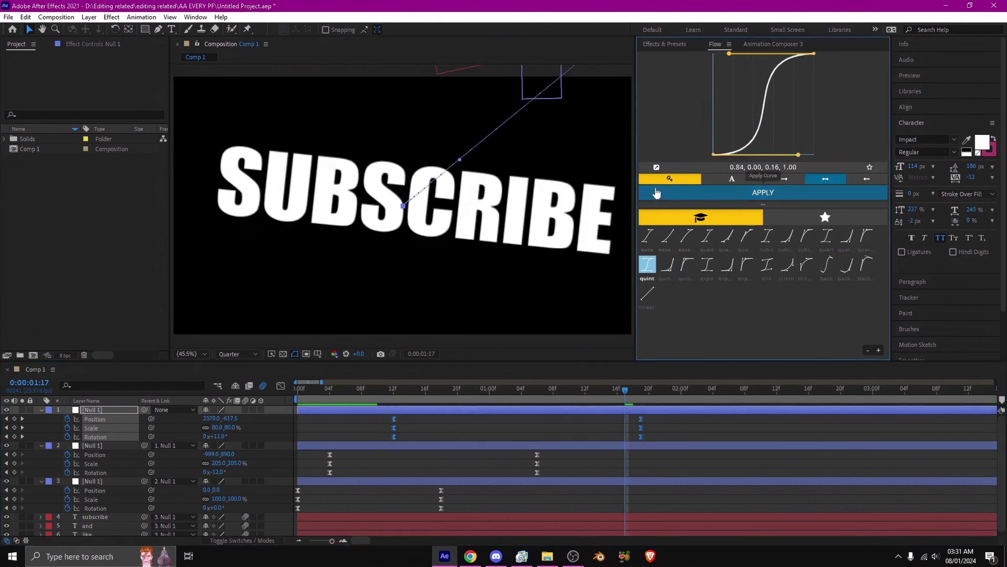
pyautogui.click(647, 192)
pyautogui.click(298, 402)
pyautogui.press('space')
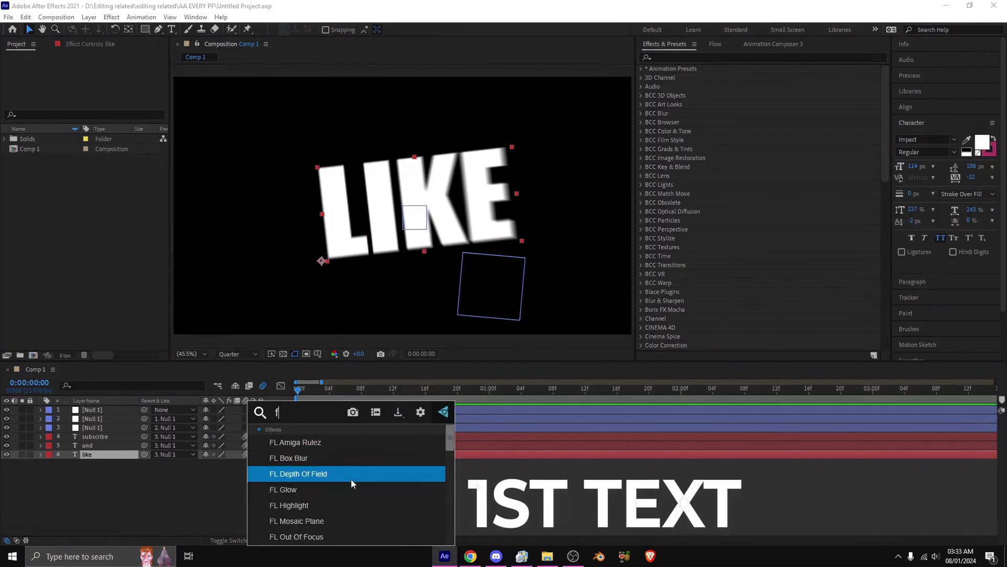
pyautogui.write('fade')
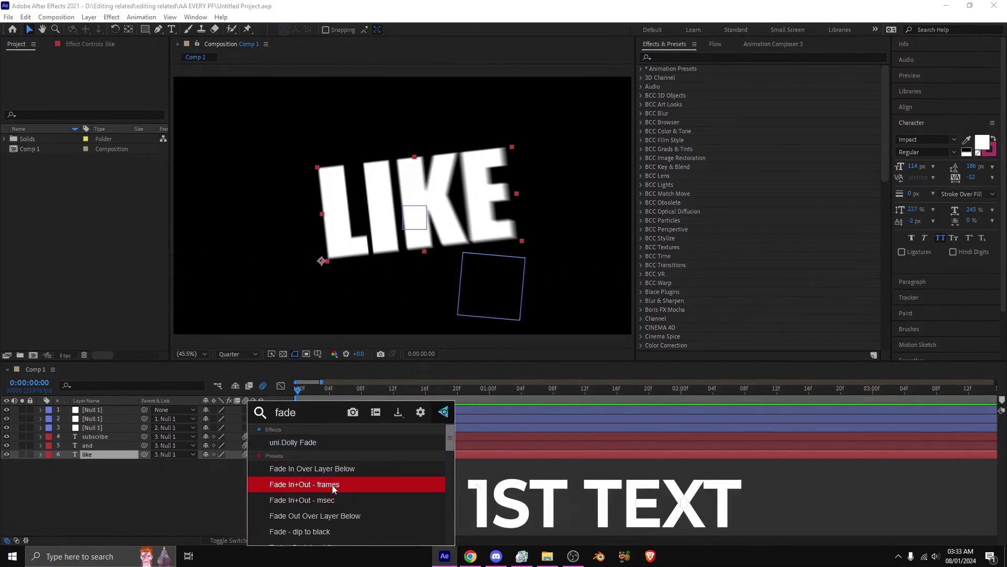
# Apply the Fade In+Out preset to LIKE and preview the fade
pyautogui.click(328, 486)
pyautogui.press('space')
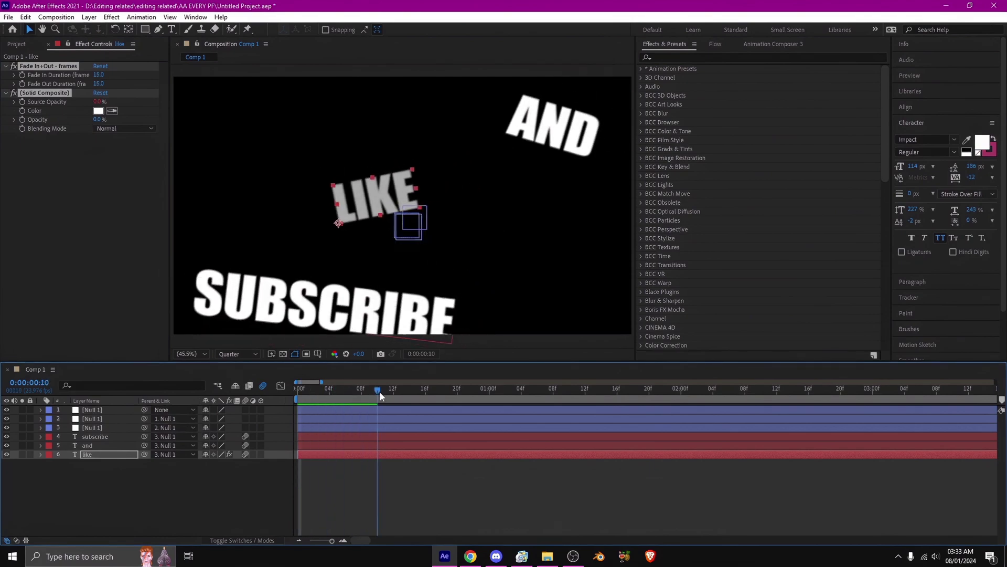
pyautogui.press('space')
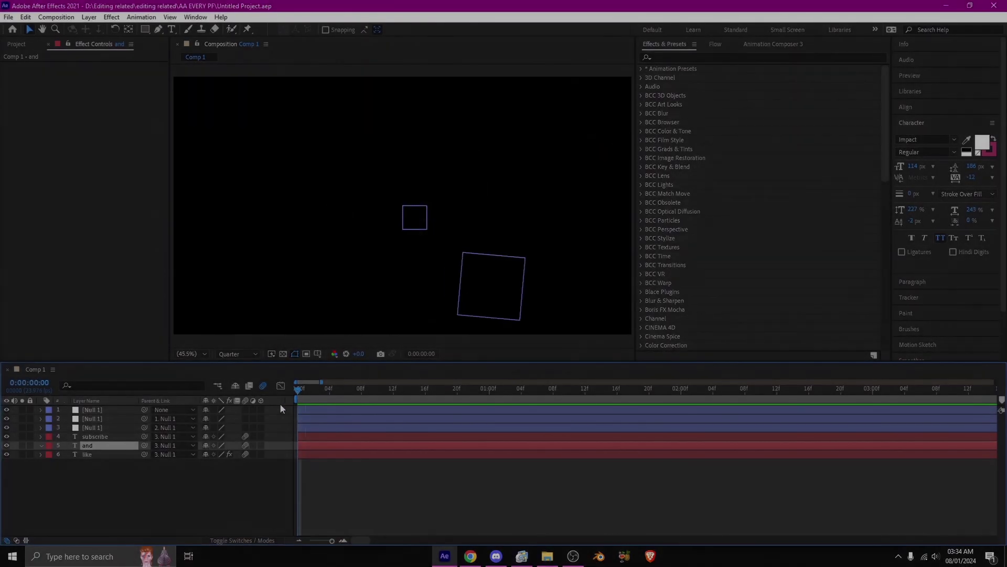
# Apply the Characters Shuffle In preset to AND and scrub to check it
pyautogui.hotkey('ctrl', 'space')
pyautogui.write('charact')
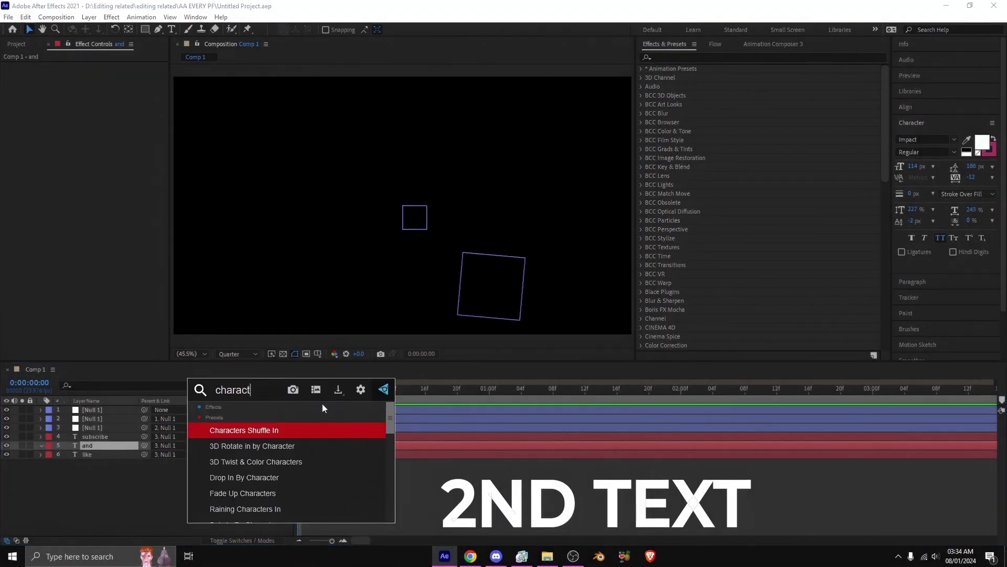
pyautogui.write('er')
pyautogui.click(308, 429)
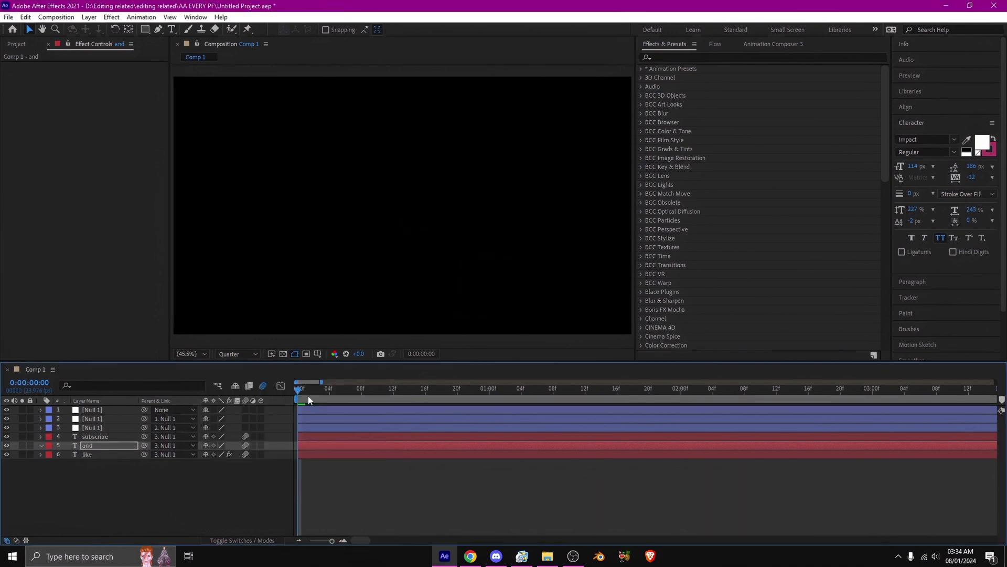
pyautogui.moveTo(307, 396); pyautogui.dragTo(384, 397)
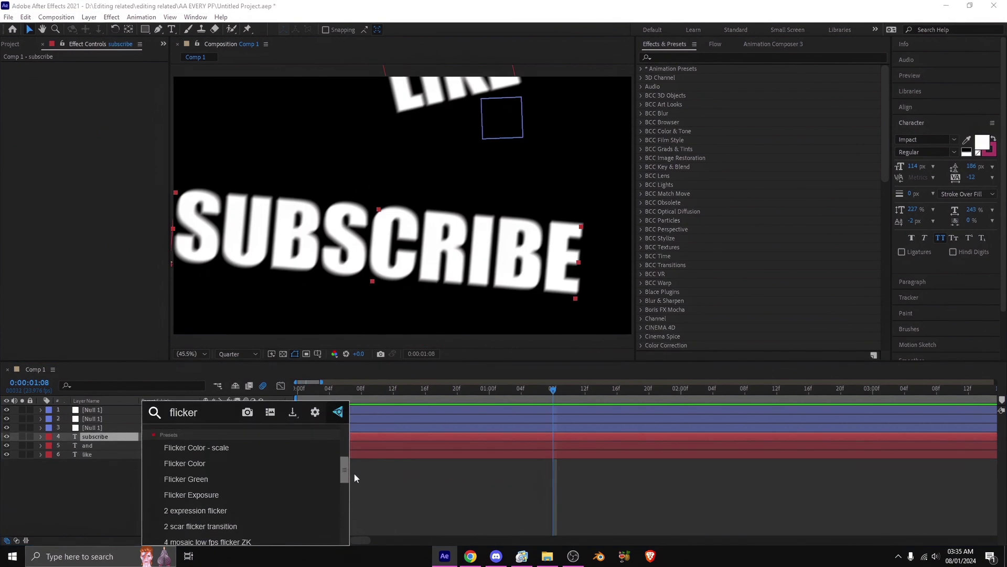
pyautogui.scroll(2, 202, 469)
pyautogui.scroll(-1, 200, 505)
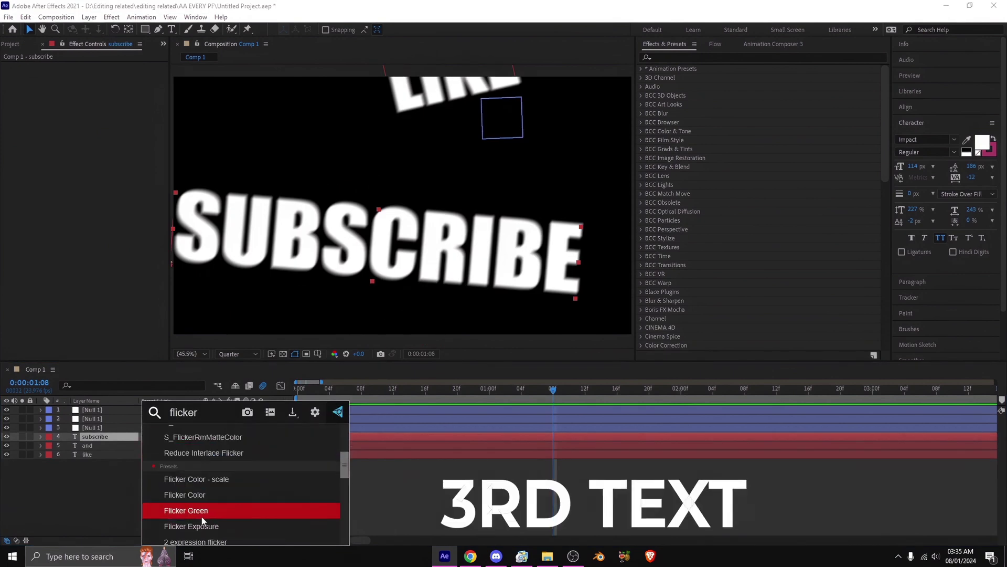
# Apply the Flicker Green preset to SUBSCRIBE, check it, and expand the layer
pyautogui.click(194, 495)
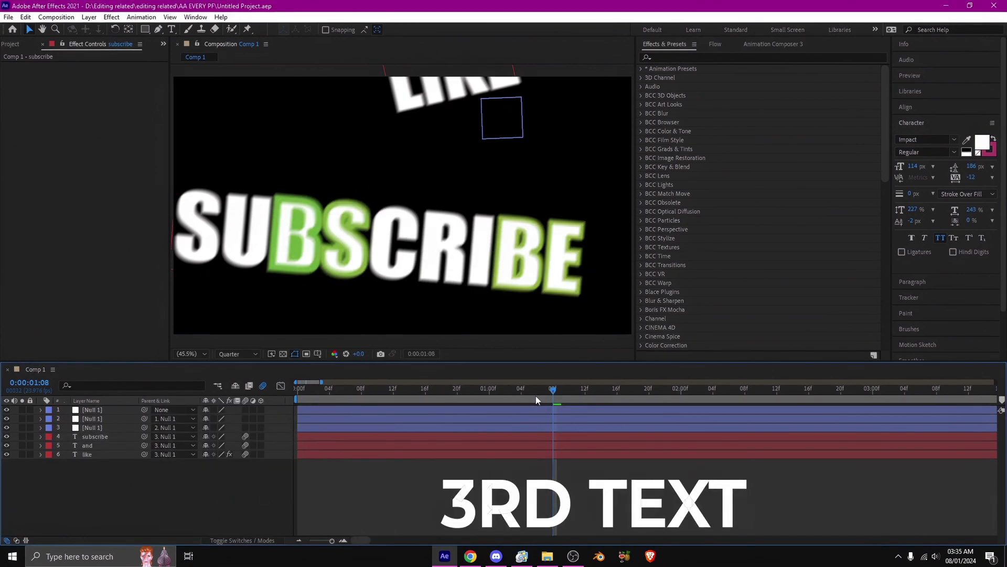
pyautogui.moveTo(536, 396); pyautogui.dragTo(569, 401)
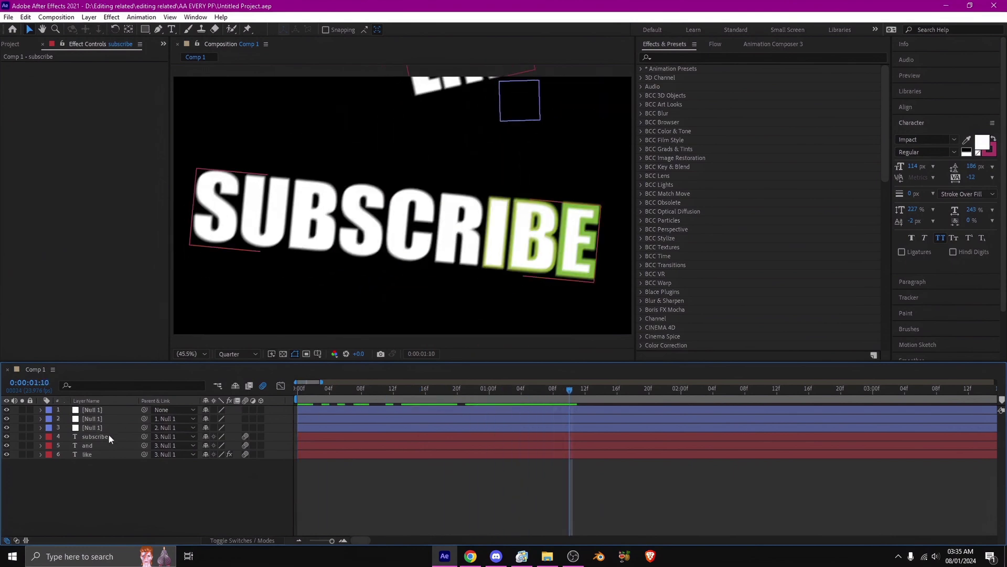
pyautogui.click(41, 436)
# Set SUBSCRIBE's Base Stroke Color to white
pyautogui.click(52, 454)
pyautogui.click(51, 446)
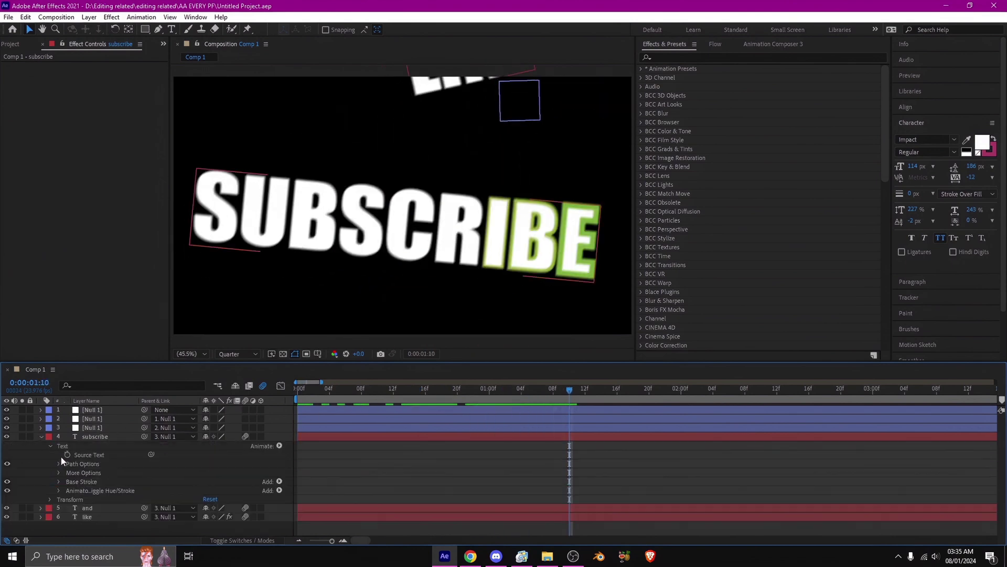
pyautogui.click(58, 481)
pyautogui.click(208, 500)
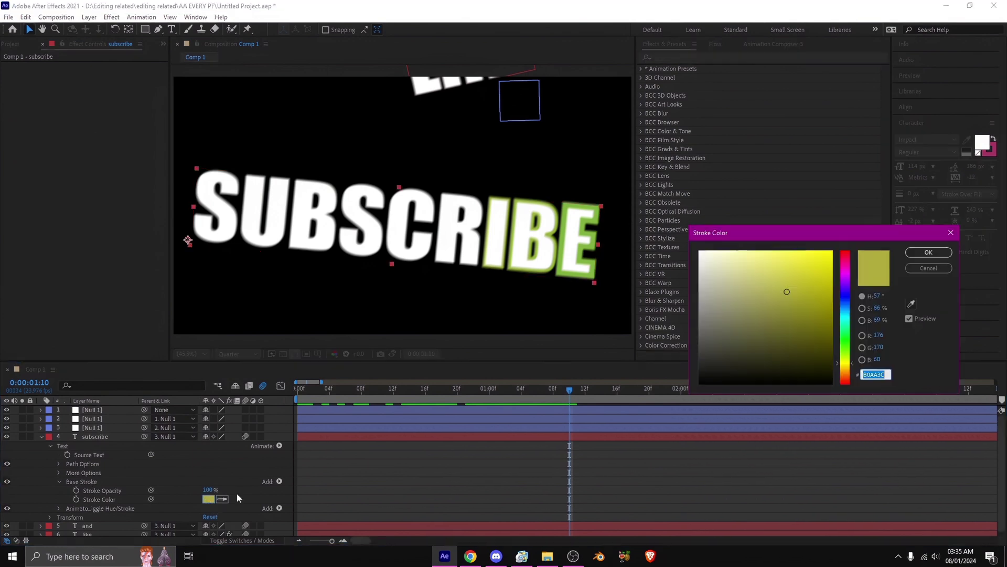
pyautogui.moveTo(716, 310); pyautogui.dragTo(656, 228)
pyautogui.click(927, 253)
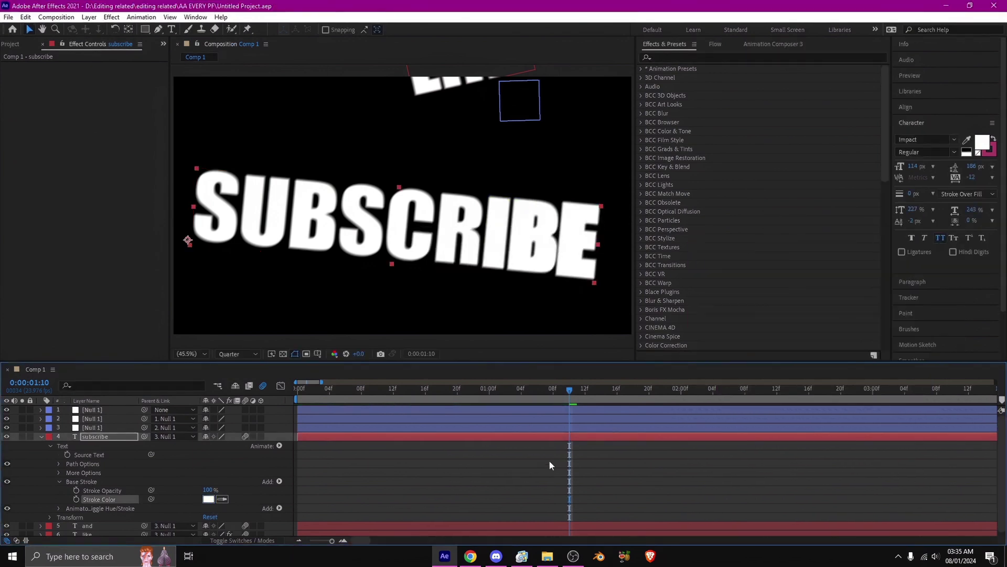
# Swap fill and stroke in the Character panel and make the fill white
pyautogui.click(993, 140)
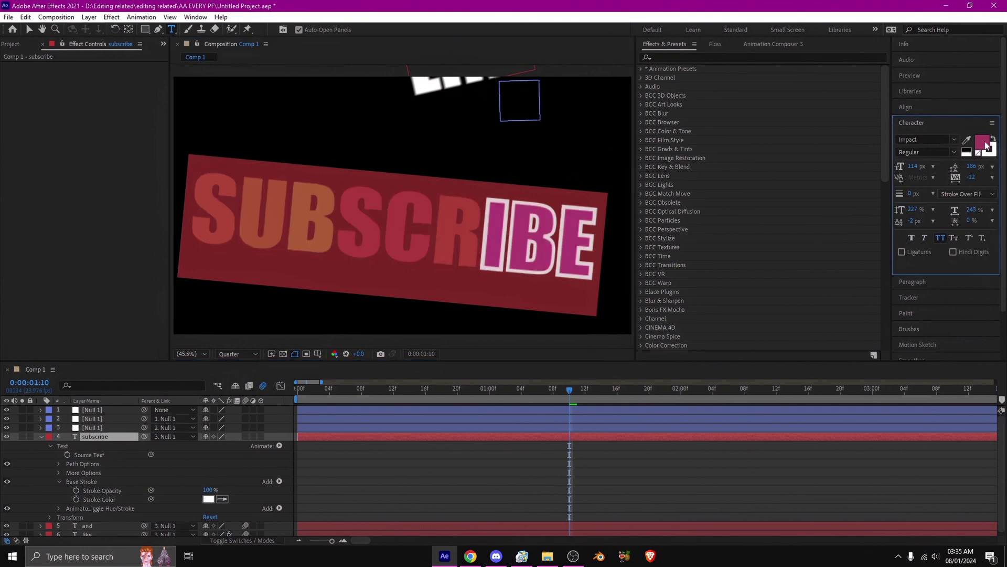
pyautogui.click(984, 144)
pyautogui.moveTo(811, 280); pyautogui.dragTo(648, 250)
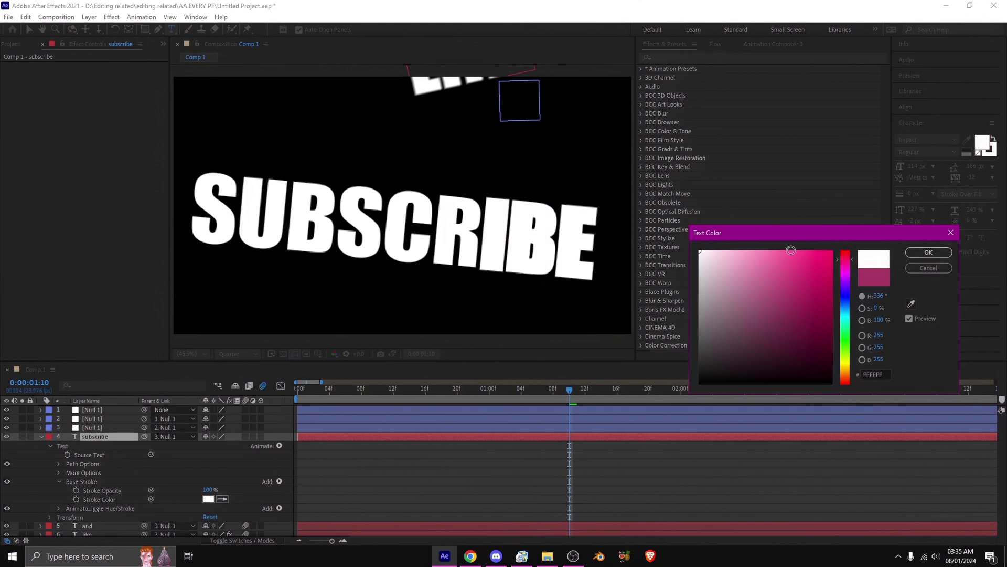
pyautogui.click(917, 252)
pyautogui.click(579, 413)
pyautogui.moveTo(569, 393)
pyautogui.mouseDown()
pyautogui.moveTo(512, 395)
pyautogui.moveTo(589, 398)
pyautogui.mouseUp()
# Set the fill to No Fill Color so only white outlines remain
pyautogui.click(994, 154)
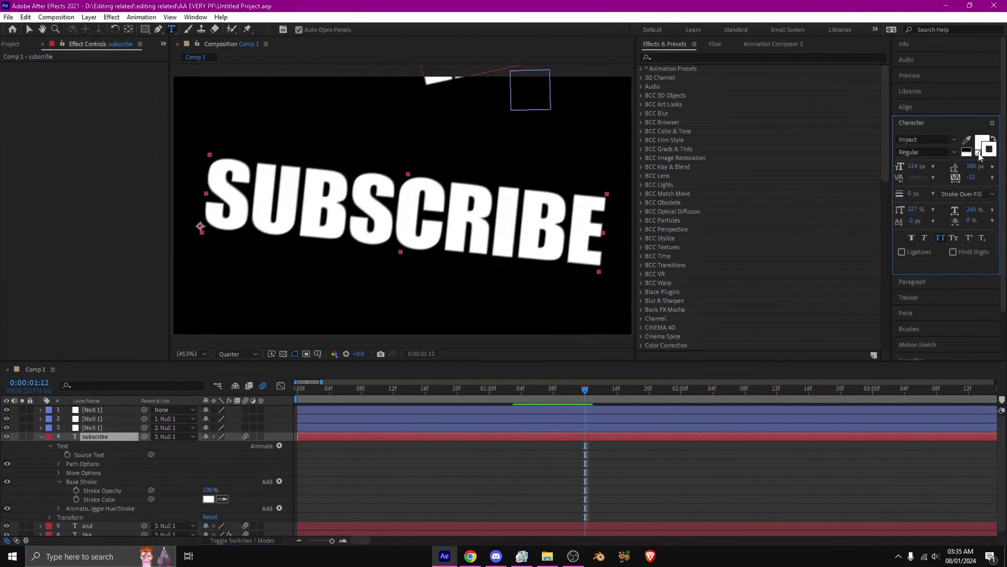
pyautogui.click(982, 146)
pyautogui.click(952, 233)
pyautogui.click(988, 150)
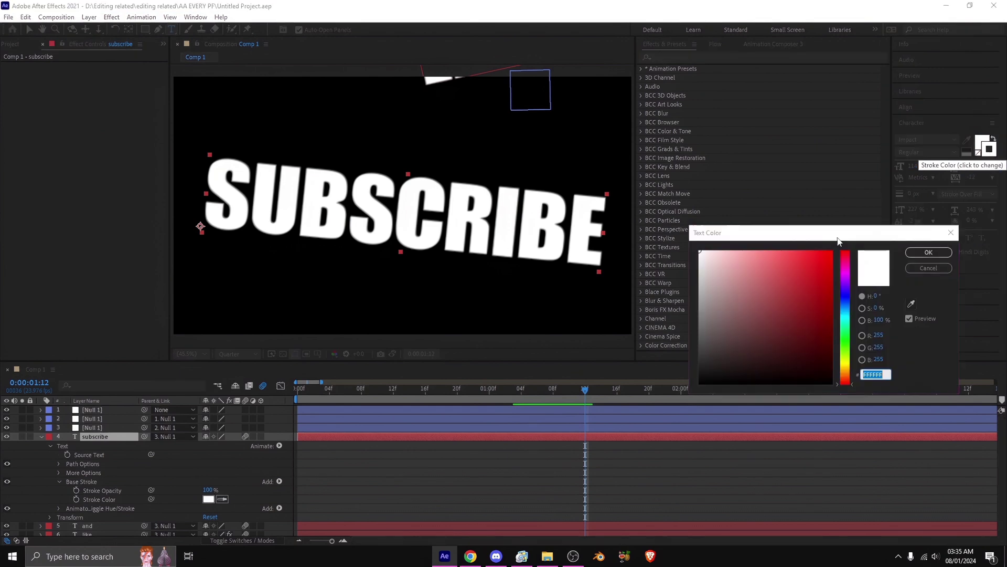
pyautogui.click(873, 252)
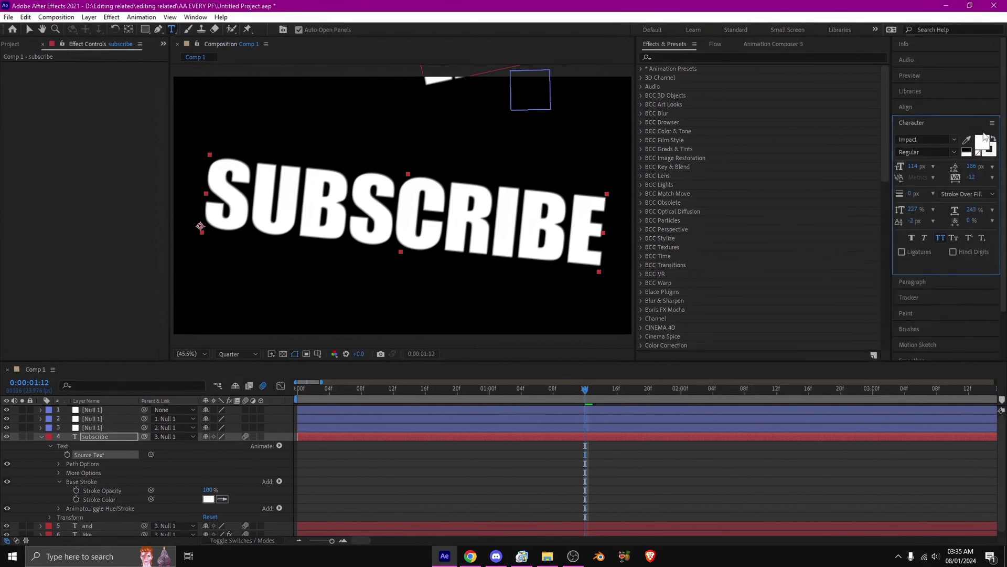
pyautogui.click(979, 153)
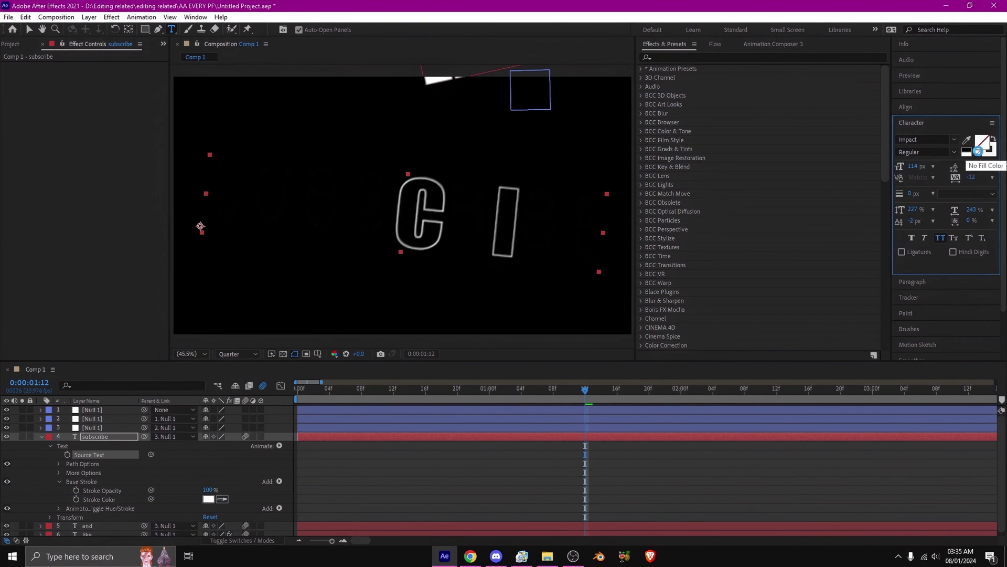
pyautogui.moveTo(572, 389)
pyautogui.mouseDown()
pyautogui.moveTo(564, 388)
pyautogui.moveTo(592, 390)
pyautogui.mouseUp()
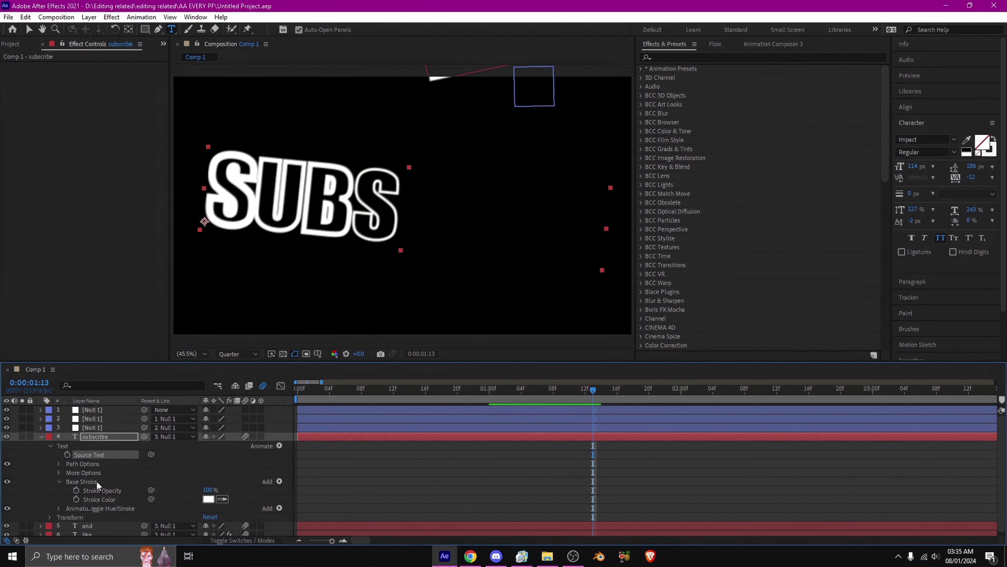
pyautogui.click(75, 503)
# Set the wiggle animator's Stroke Width to 5 and Wiggles/Second to 3
pyautogui.click(59, 508)
pyautogui.scroll(-1, 79, 495)
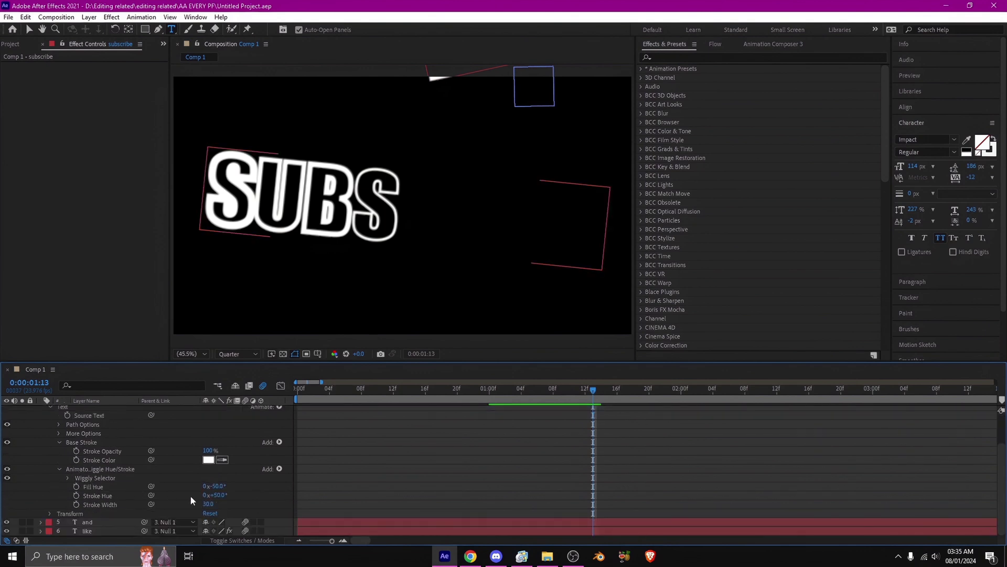
pyautogui.moveTo(208, 504); pyautogui.dragTo(197, 507)
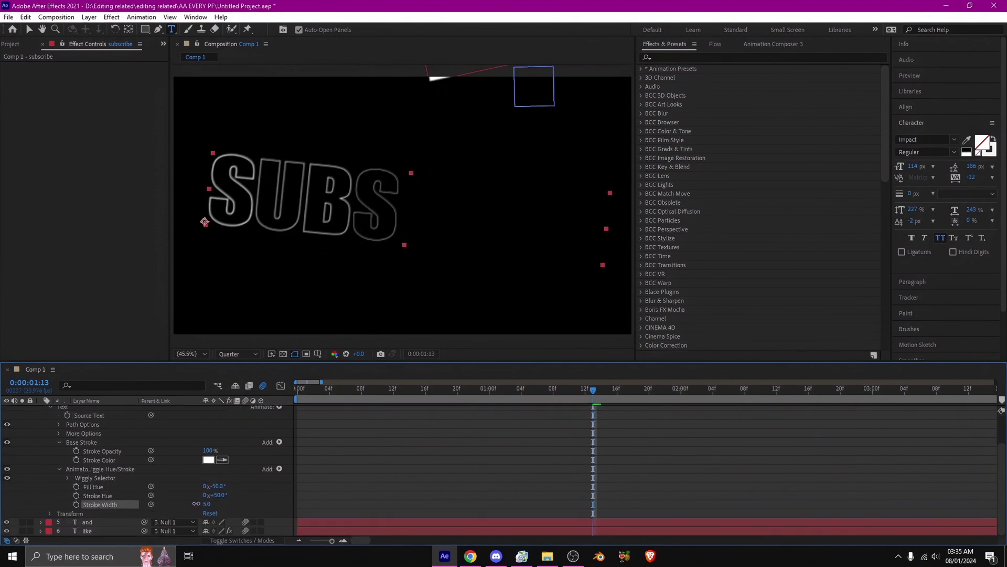
pyautogui.click(68, 478)
pyautogui.scroll(-2, 75, 480)
pyautogui.click(57, 473)
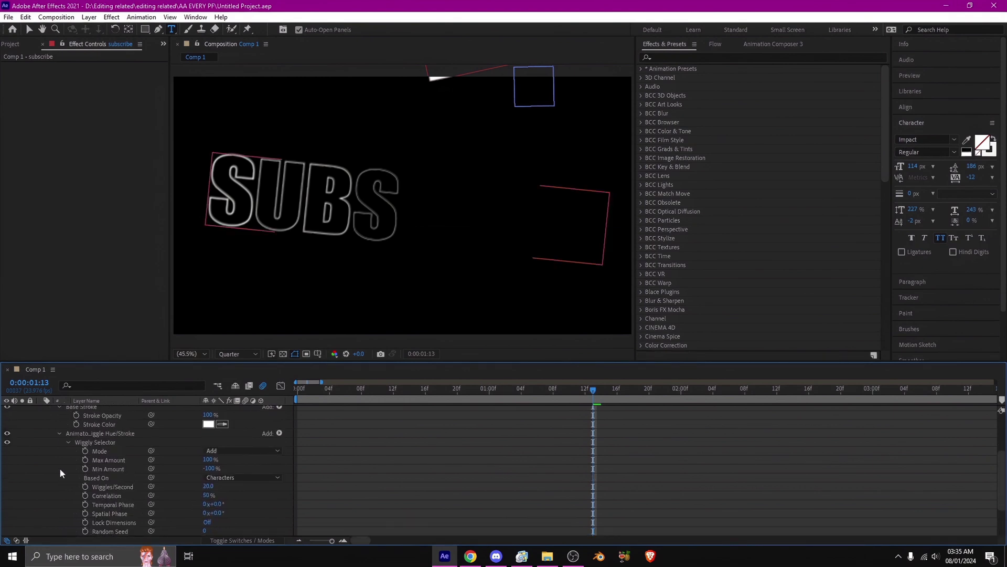
pyautogui.moveTo(204, 459); pyautogui.dragTo(195, 459)
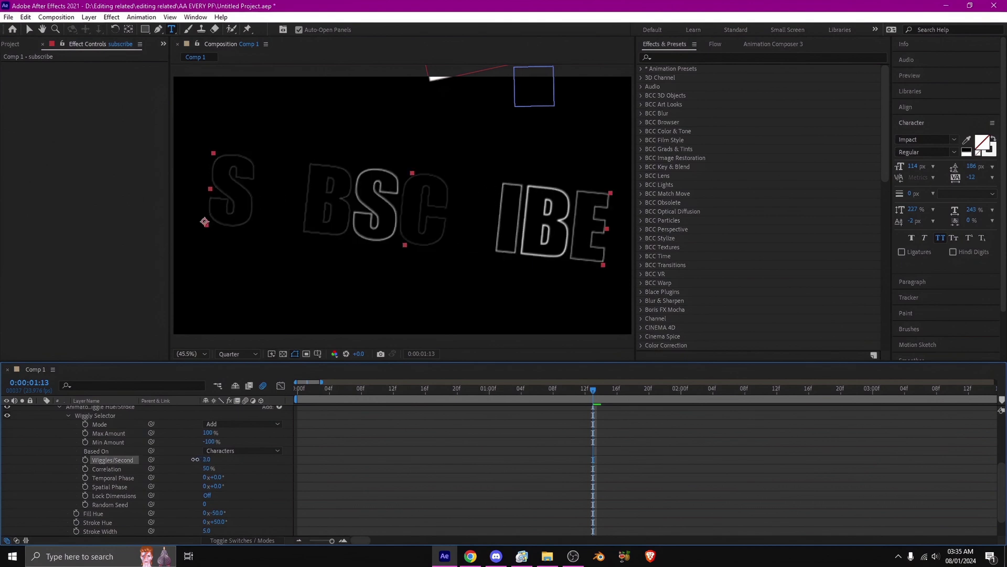